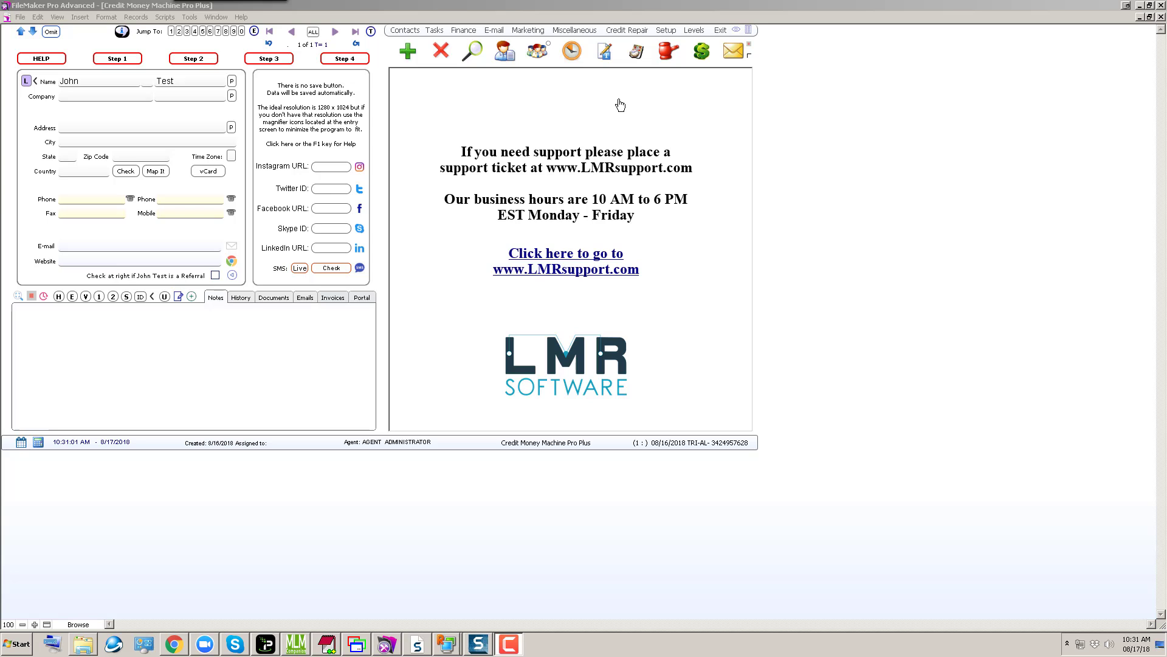
Add "Client Active" as a new entry in the contact's Main Status snippet list.
click(573, 51)
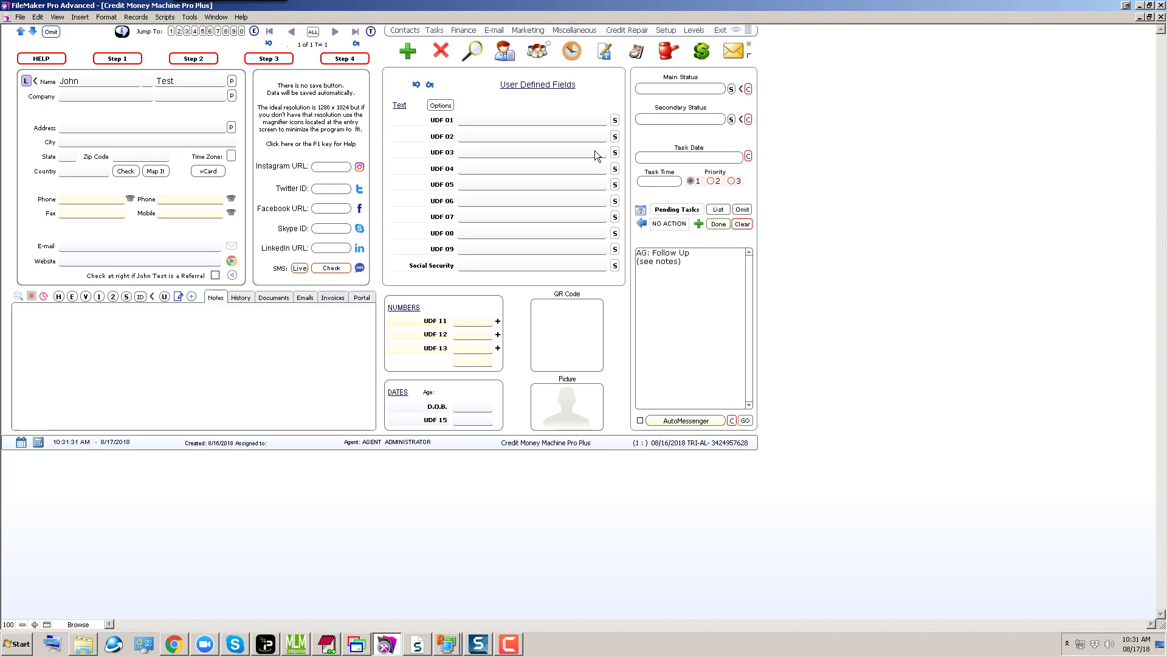
click(732, 89)
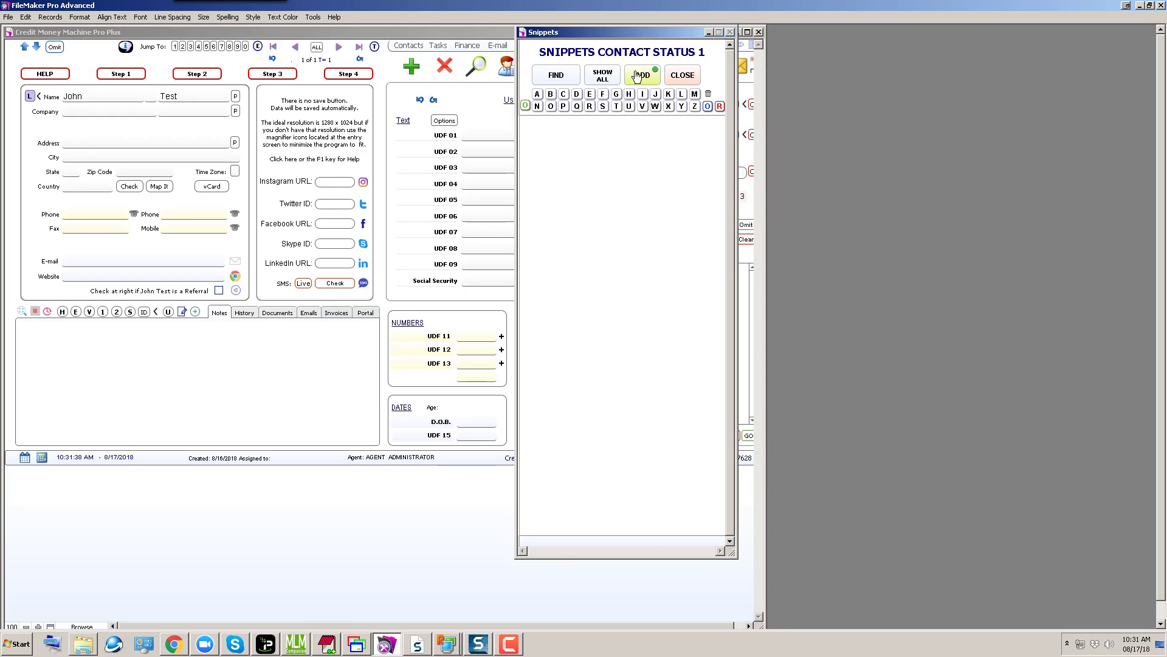
click(643, 75)
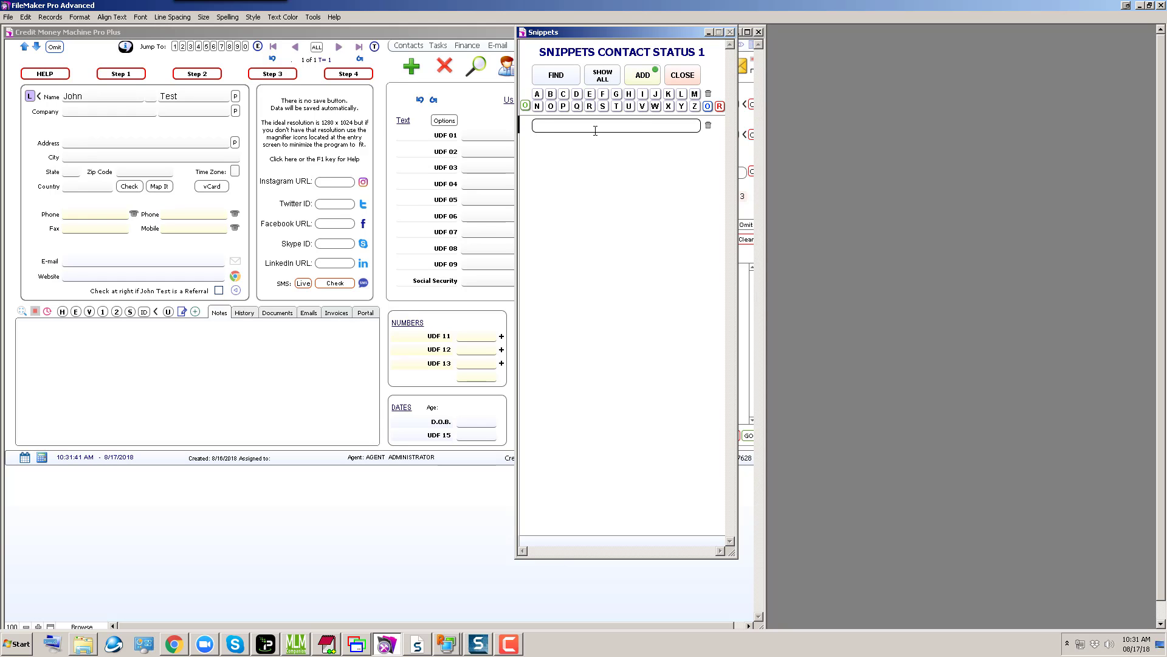
text(Client Ad)
text(tive)
click(688, 79)
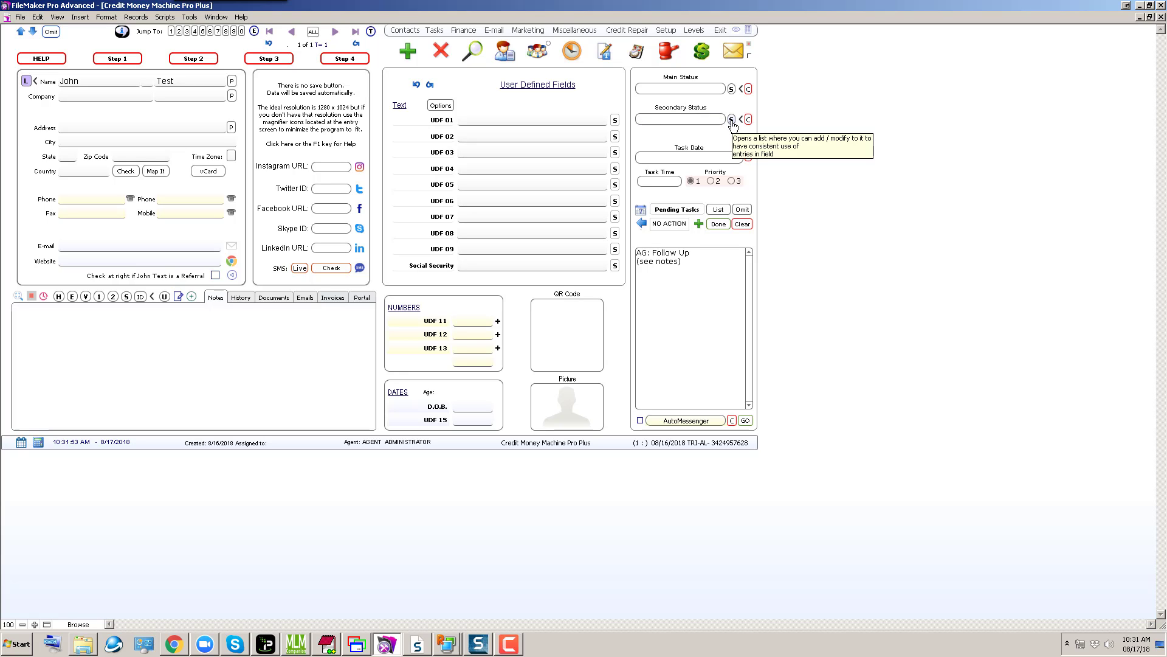
Add "Good Client" as a new entry in the contact's Secondary Status snippet list.
click(731, 120)
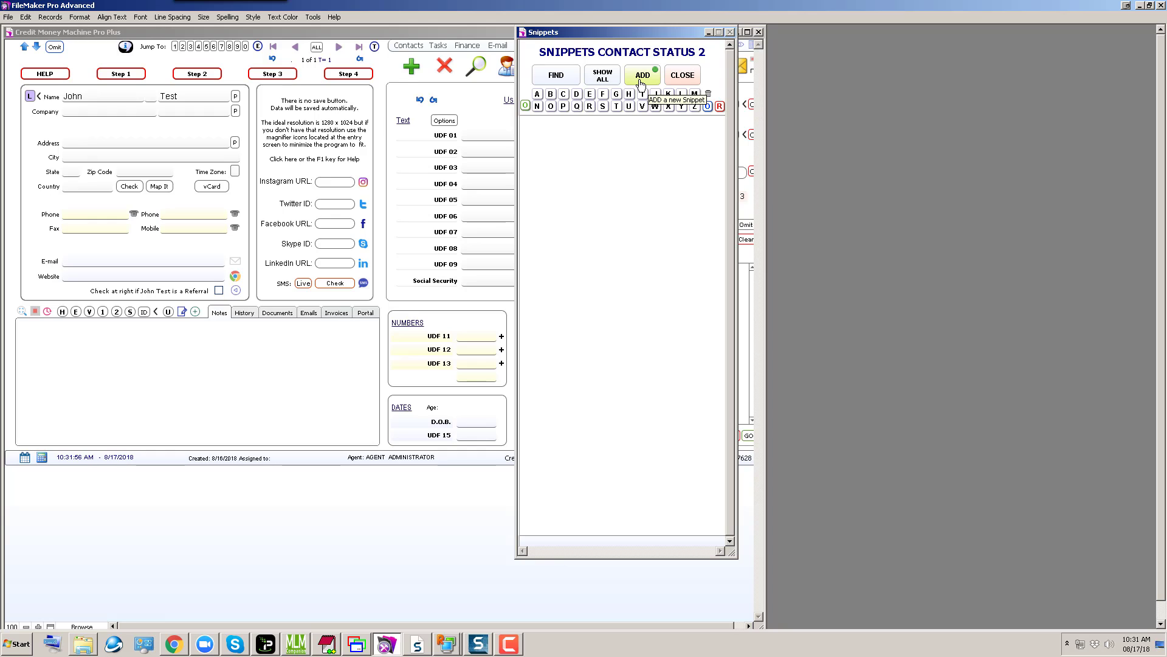
click(641, 83)
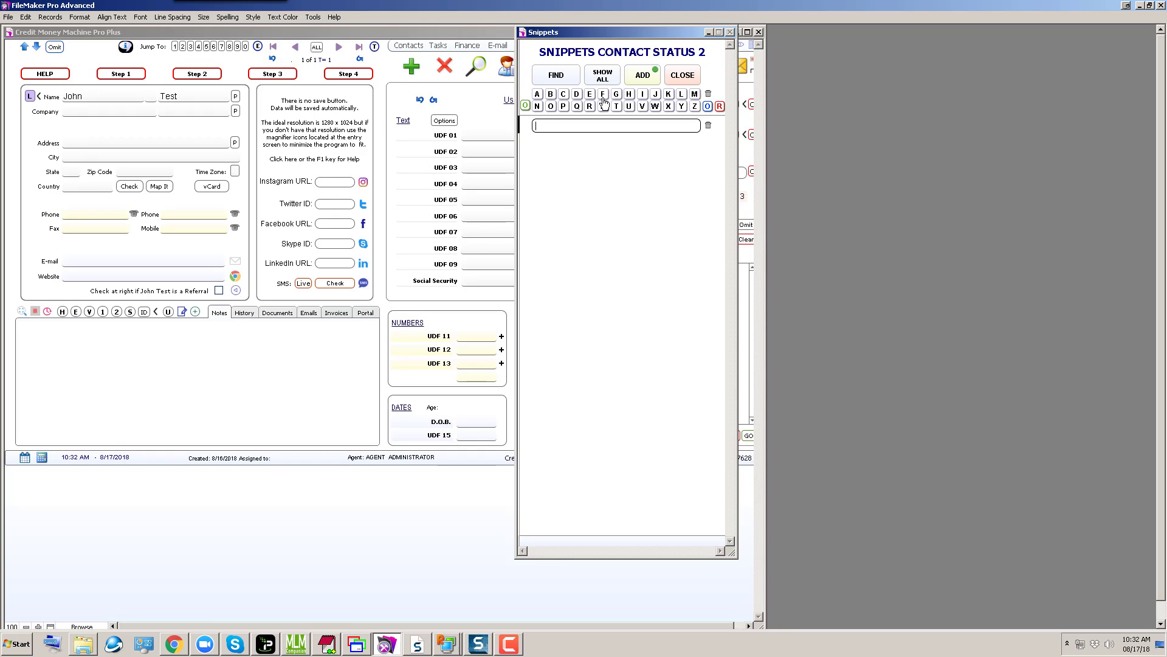
text(Good Client)
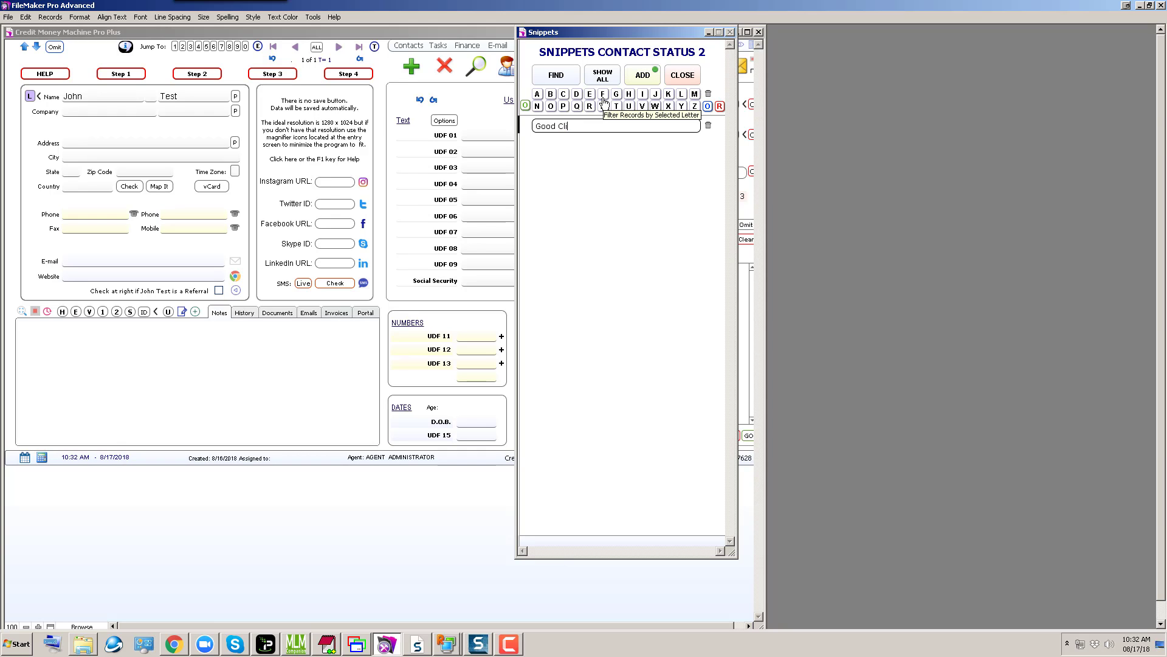
click(692, 75)
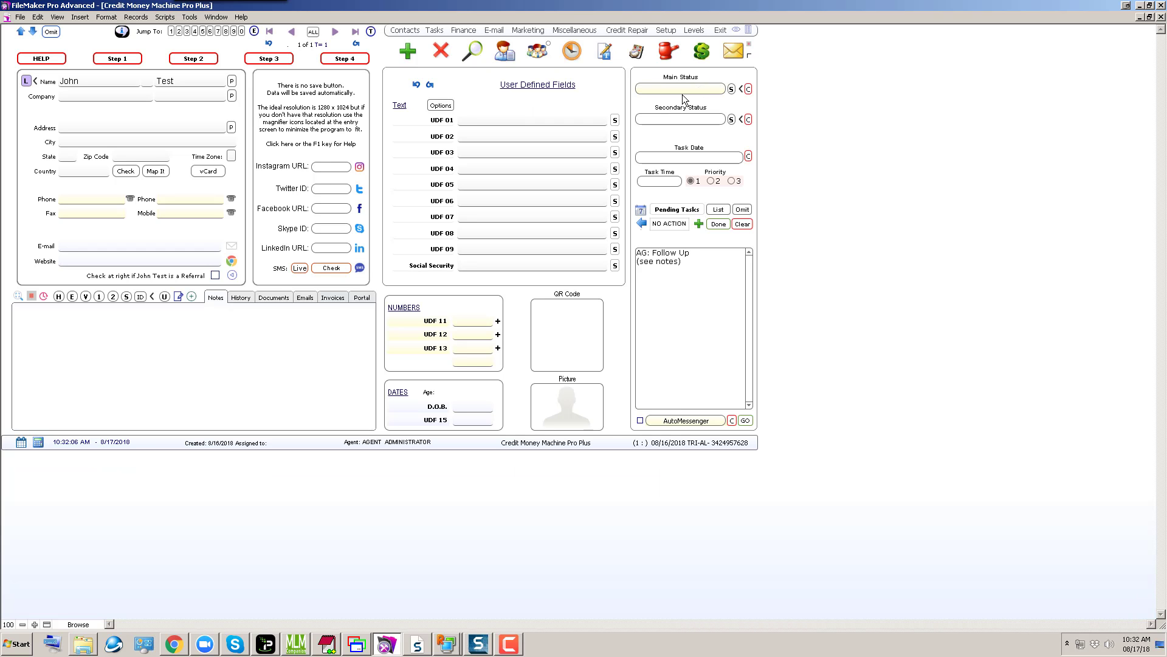
Check the choices offered for the contact's Main Status and Secondary Status, leaving both fields empty.
click(682, 90)
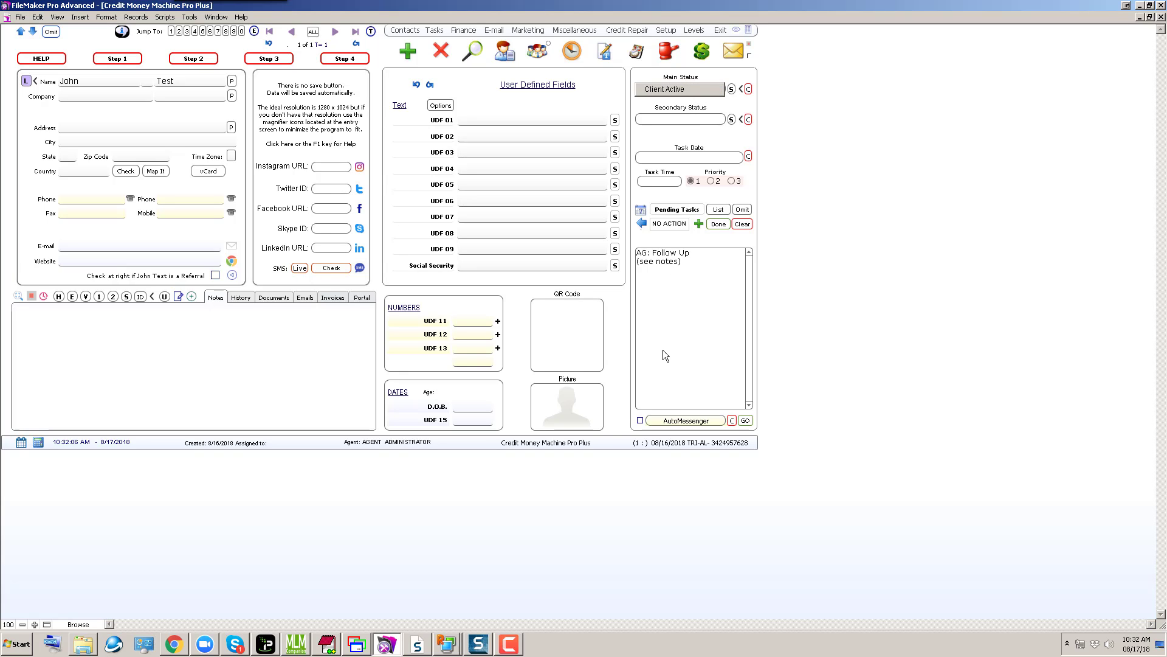
click(694, 118)
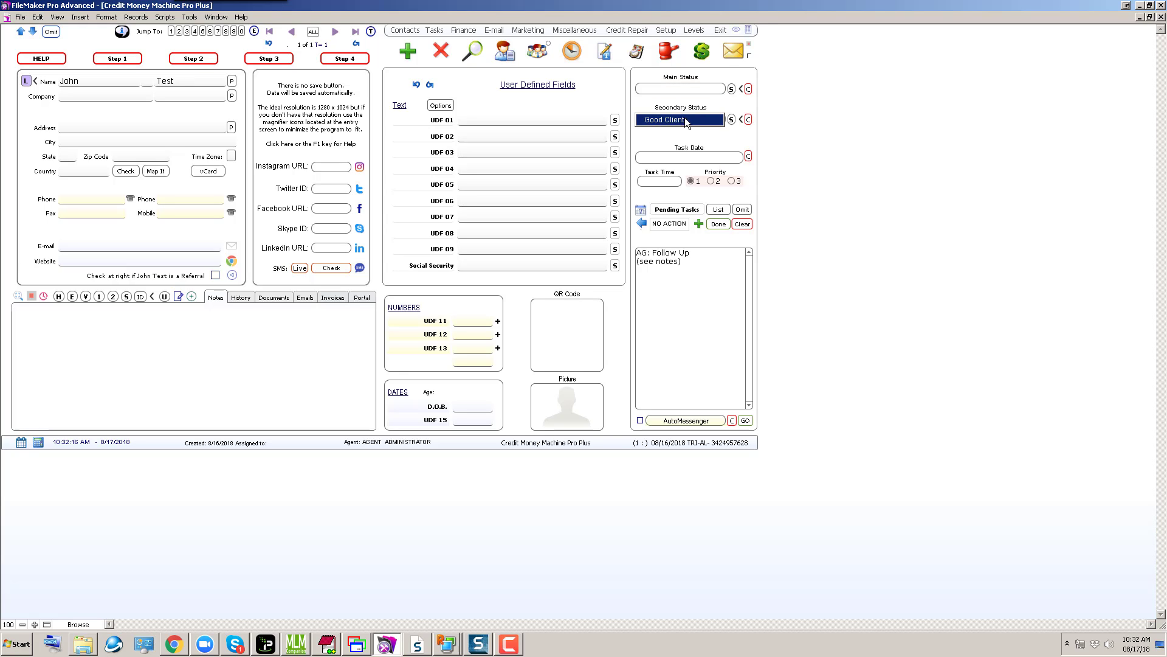
click(701, 121)
click(829, 112)
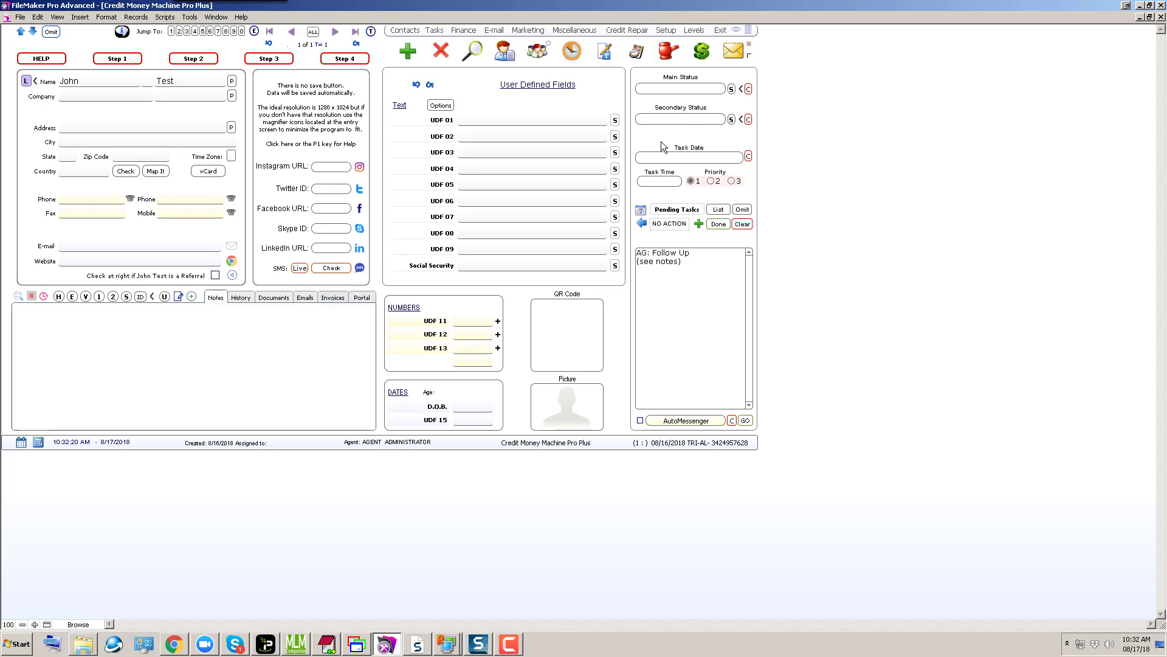
Try Client Active as the contact's Main Status, and clear the field again.
mouse_move(671, 122)
mouse_move(703, 92)
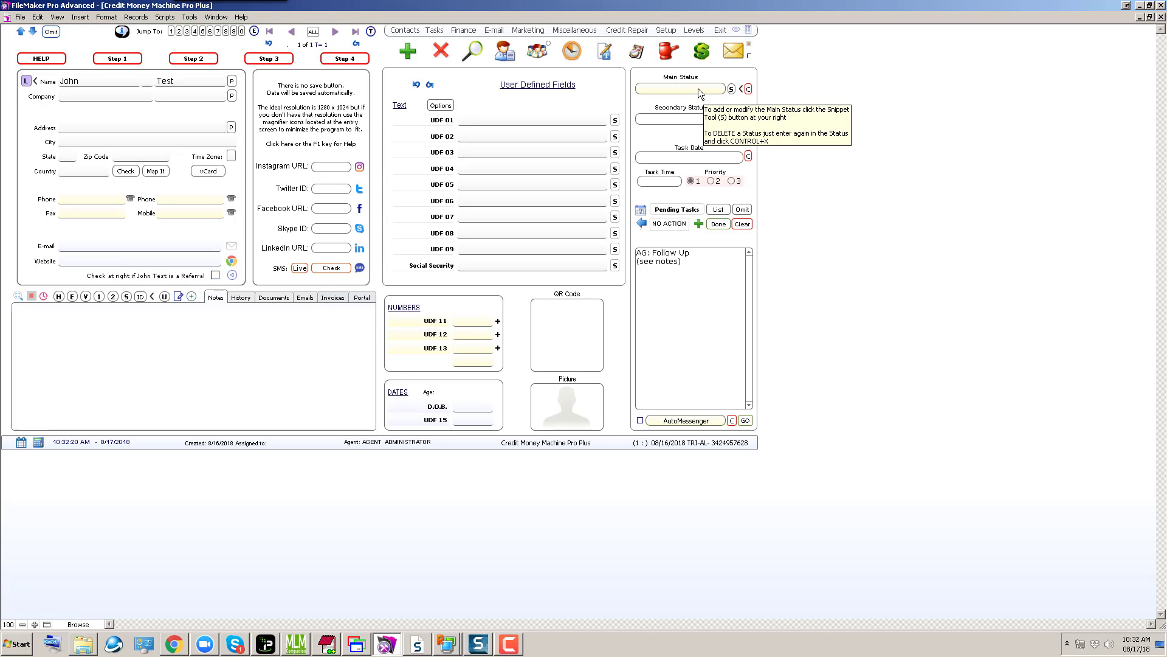
click(697, 89)
click(682, 93)
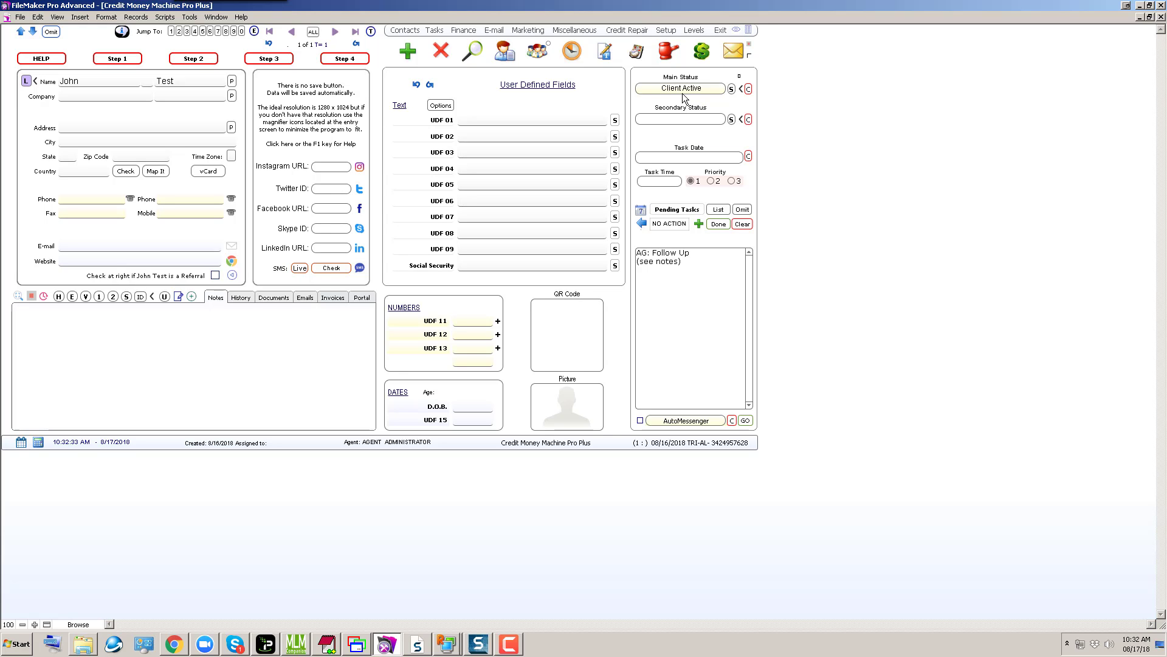
mouse_move(682, 94)
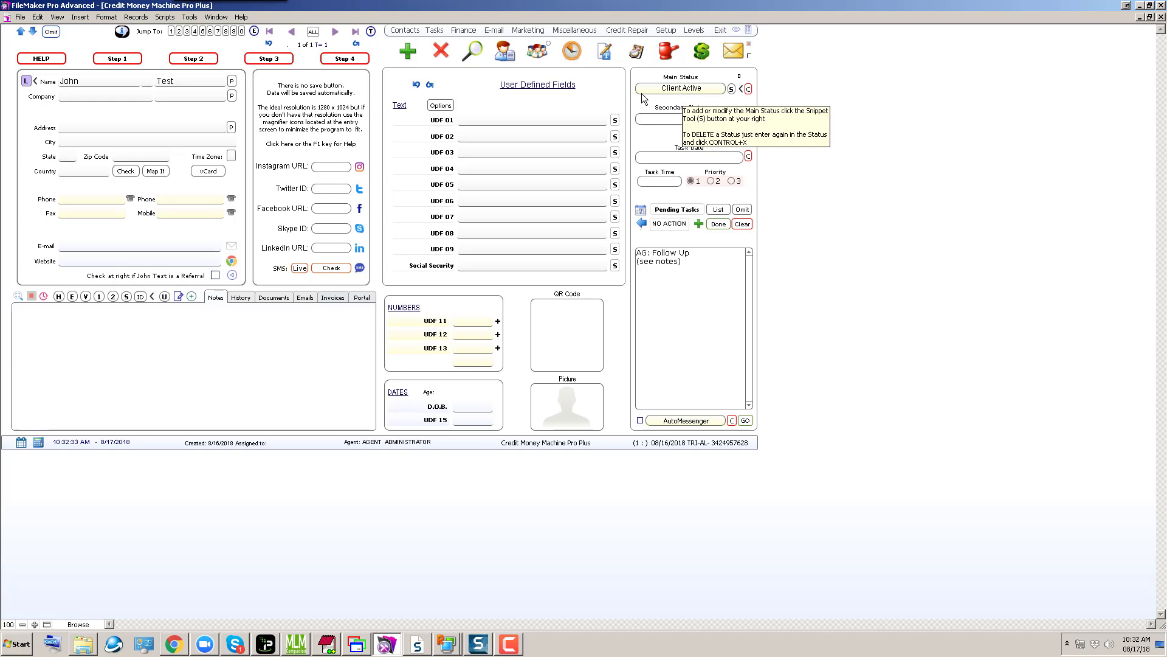
click(749, 89)
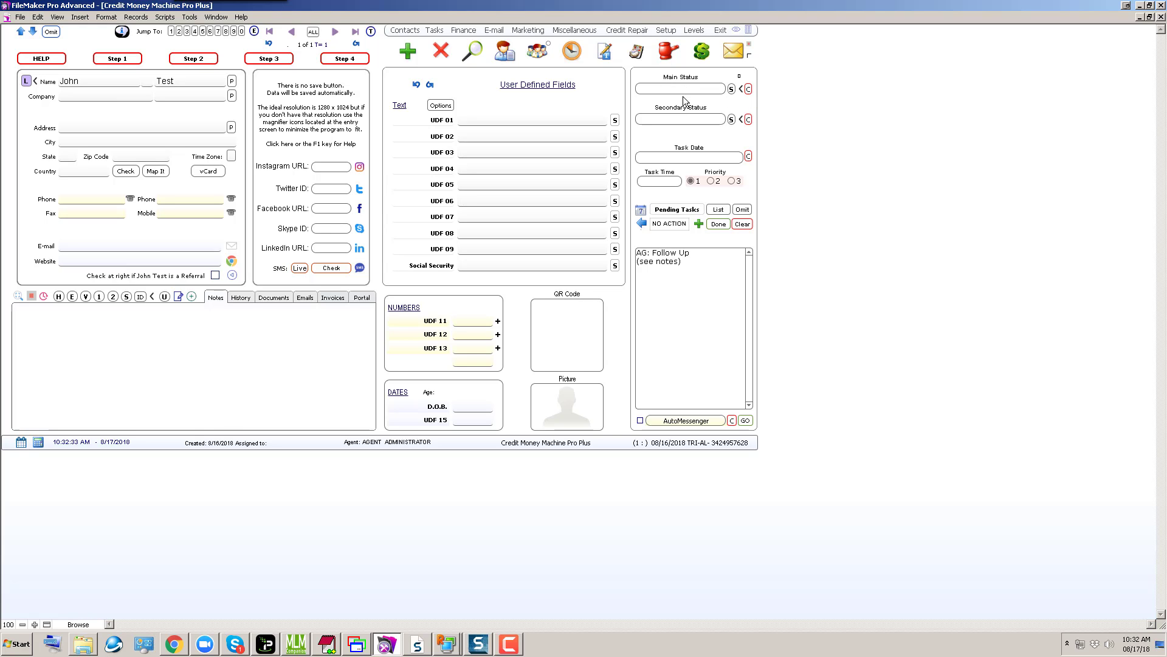
Switch the program to the Advanced level and open the Workflow System.
click(692, 31)
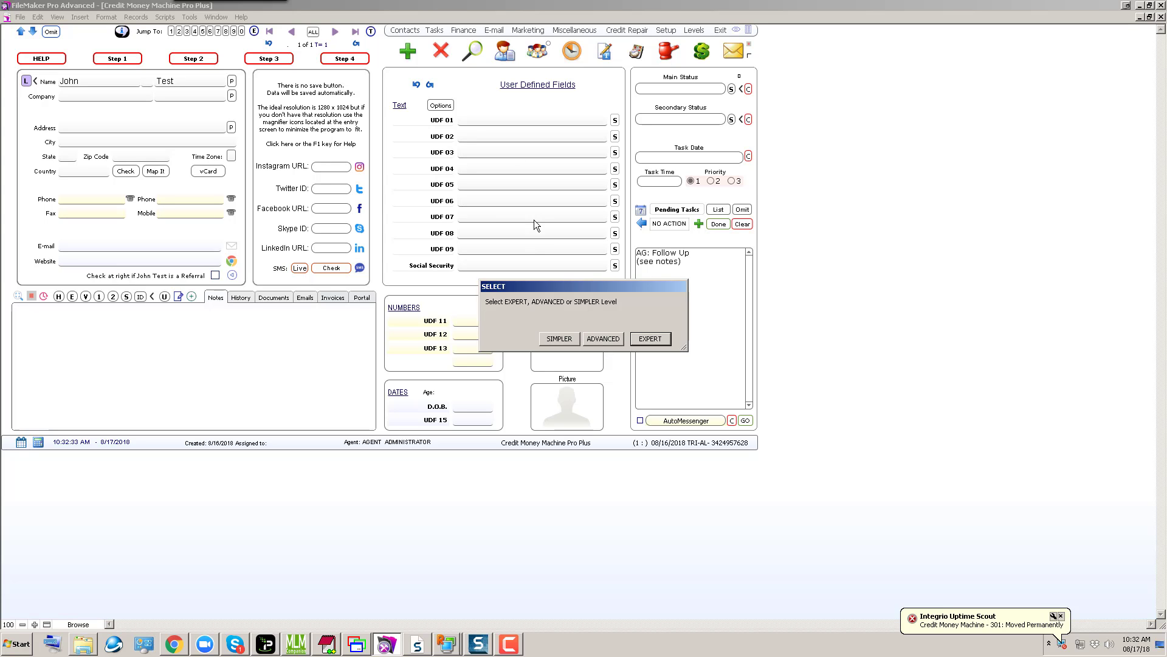
click(609, 339)
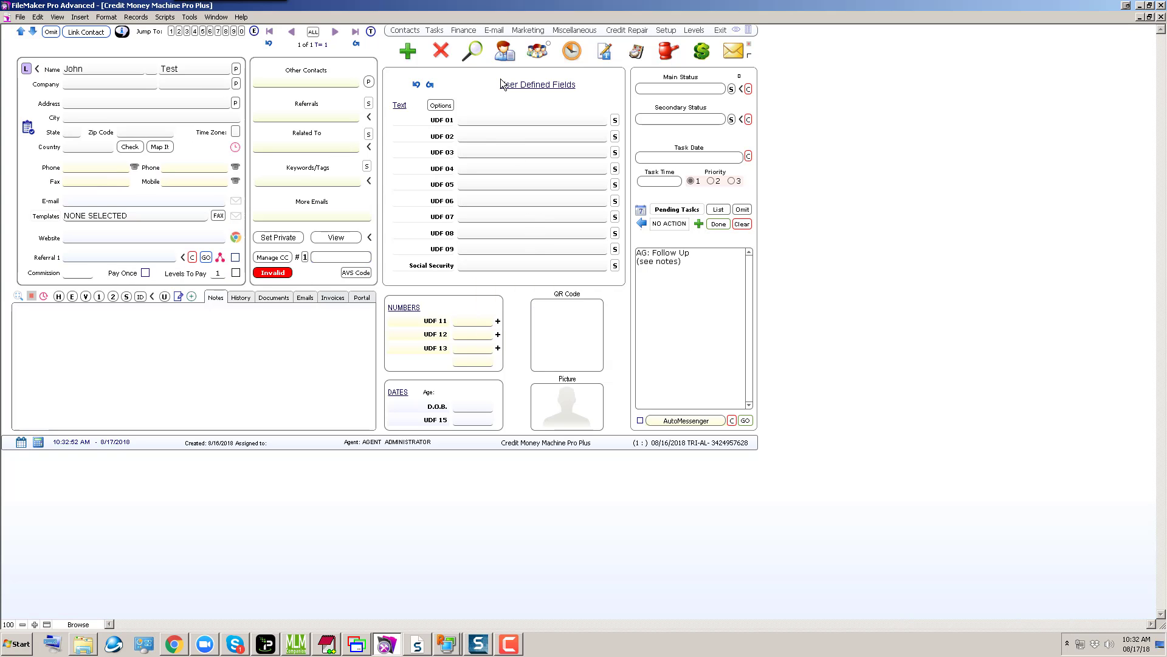
click(522, 32)
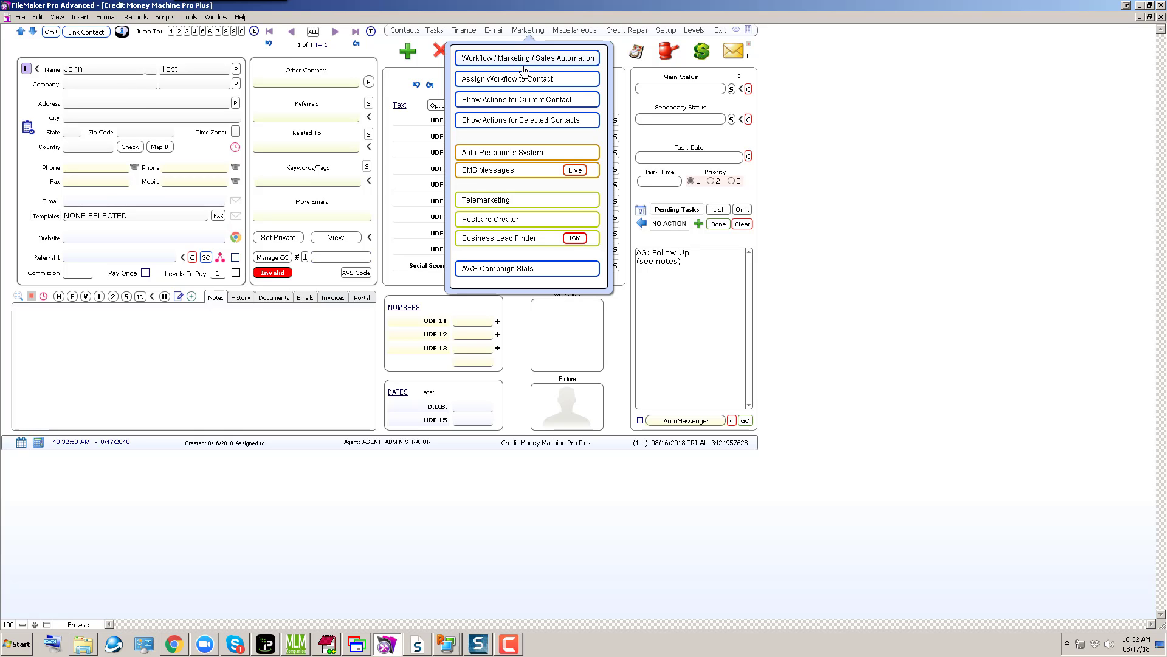
click(841, 79)
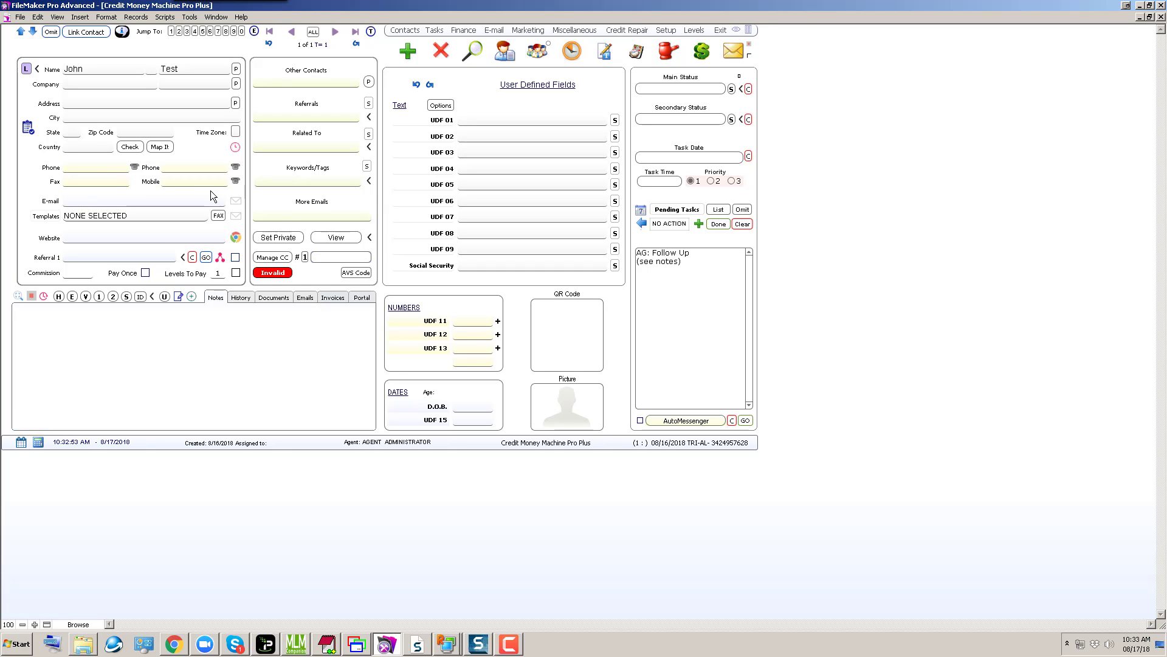
click(24, 127)
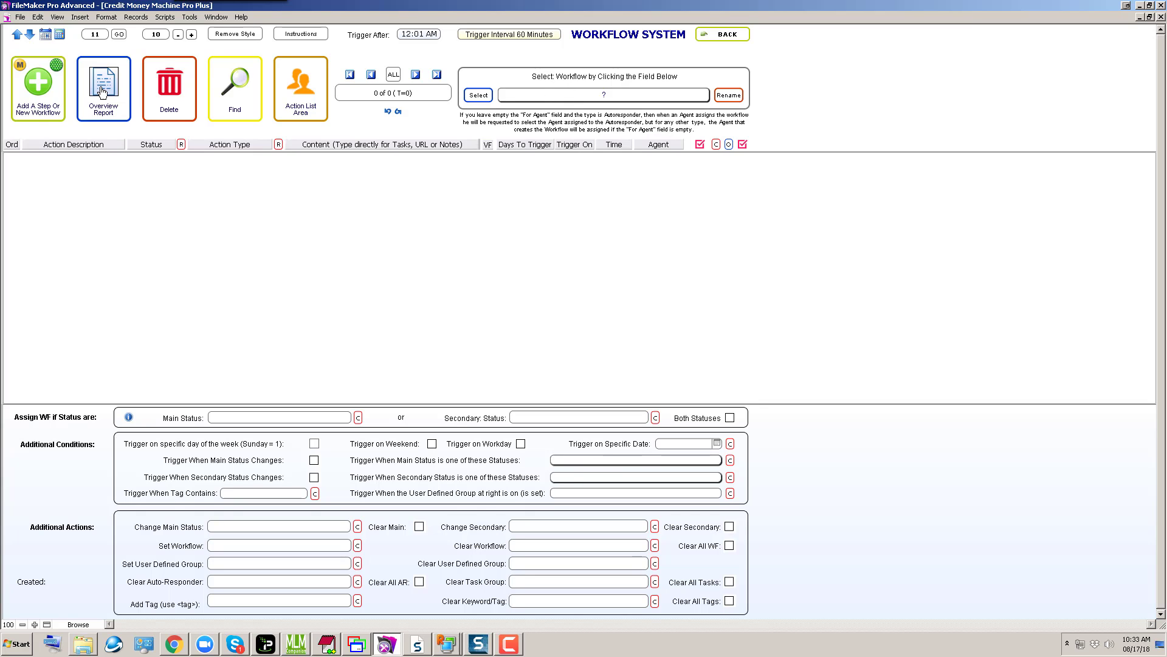
Create a new workflow titled "WF TEST 1".
click(38, 109)
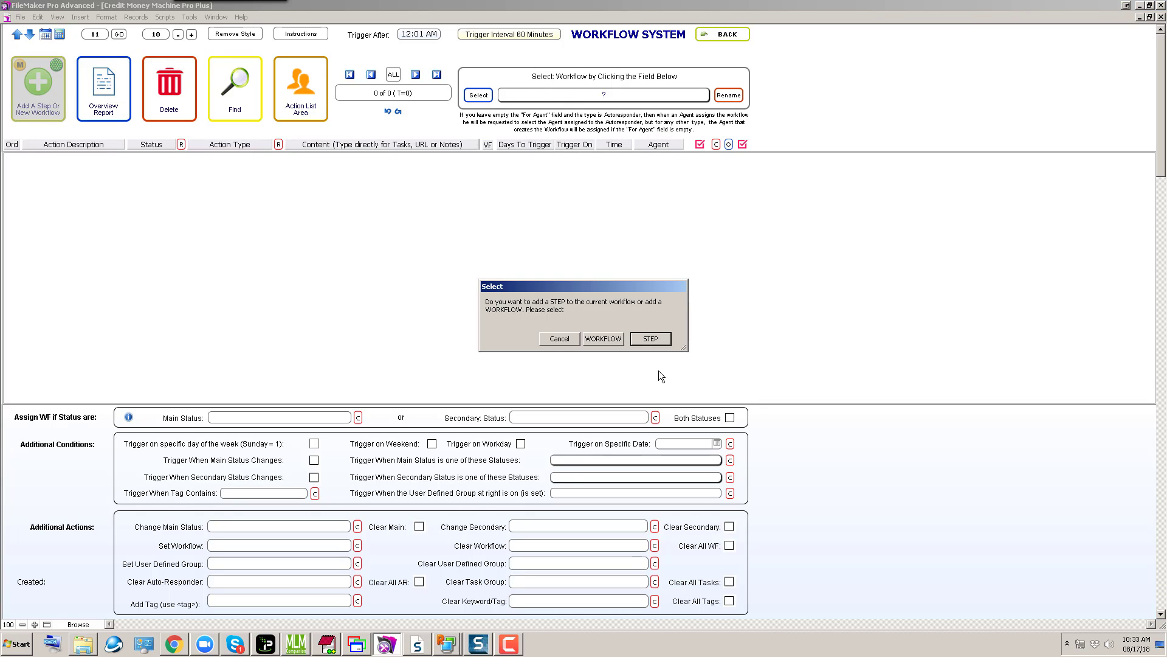
click(613, 340)
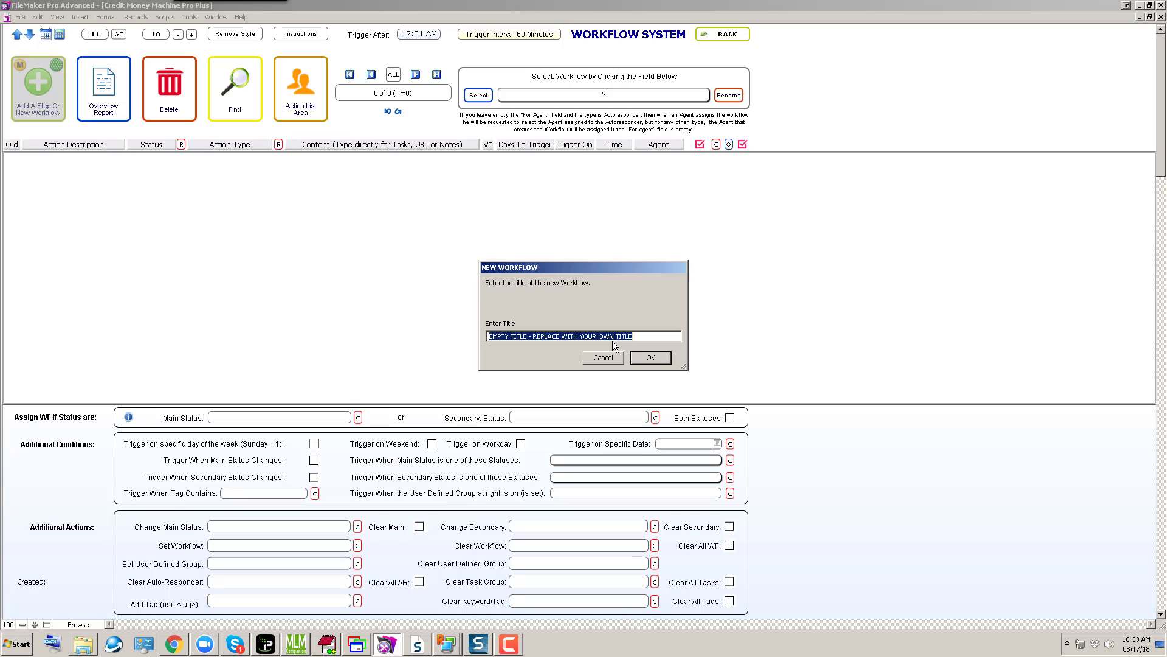
text(WF T)
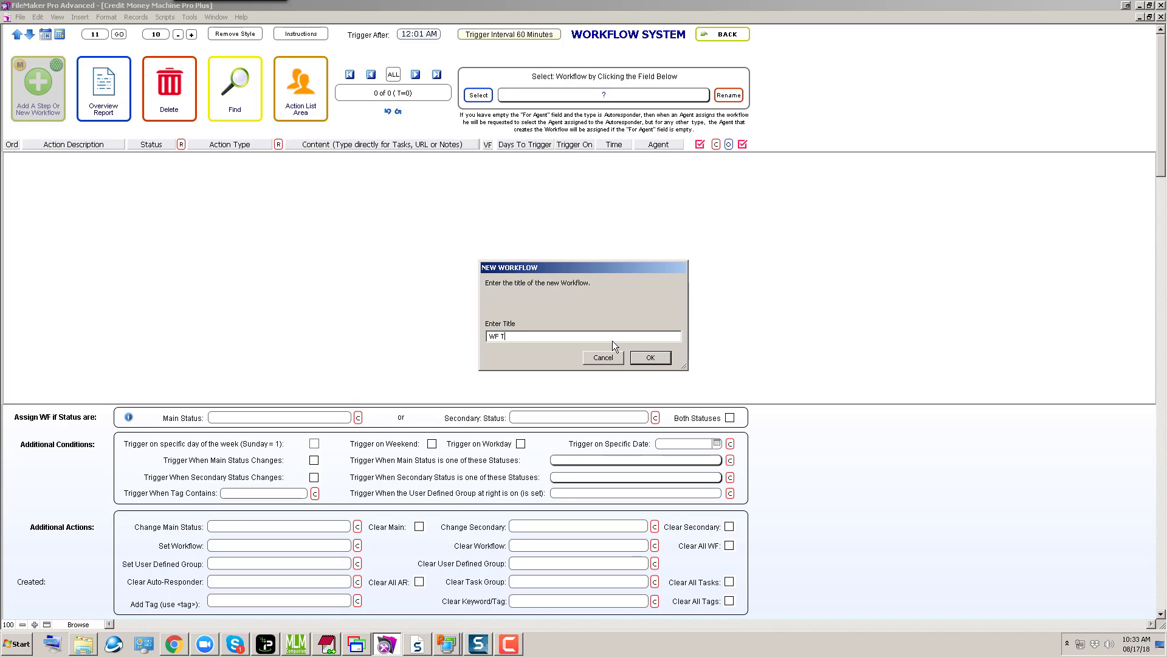
text(EST 1)
click(647, 357)
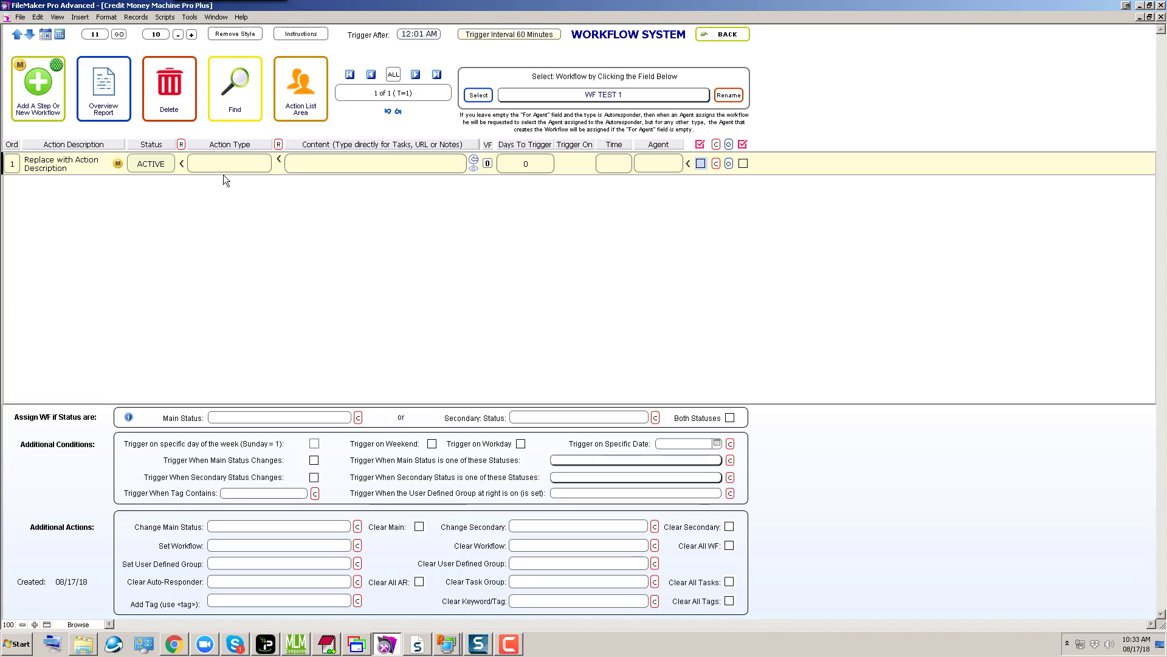
Set the first workflow step's action type to NOTE with the content "This is a WF Status Test".
click(224, 160)
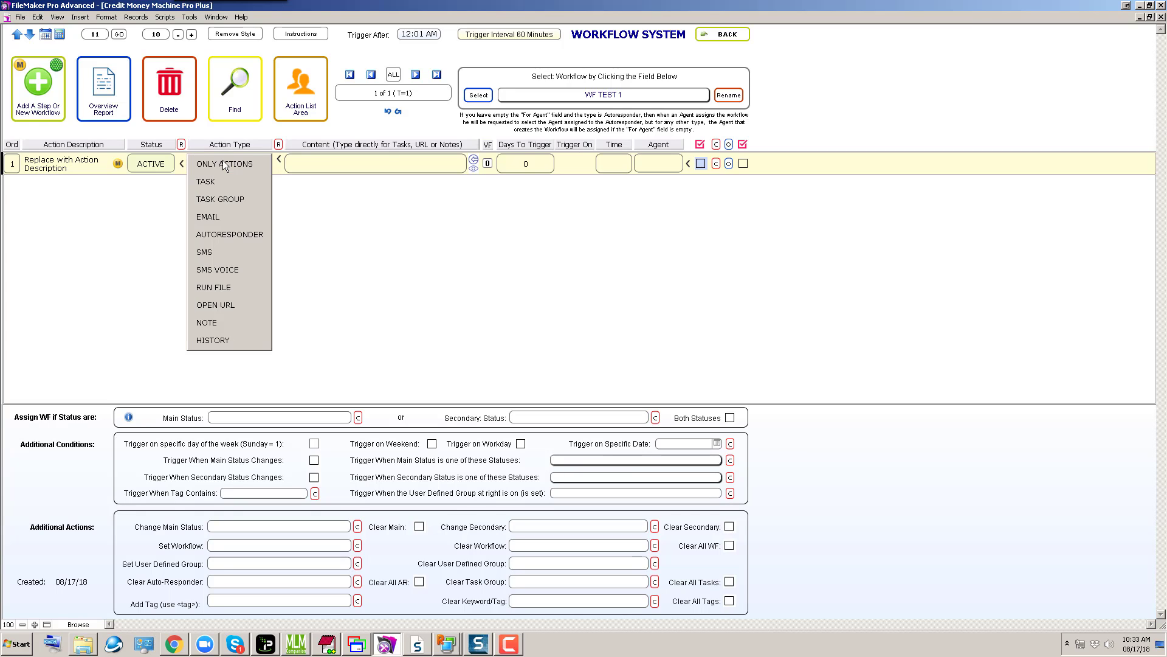
click(222, 323)
click(334, 162)
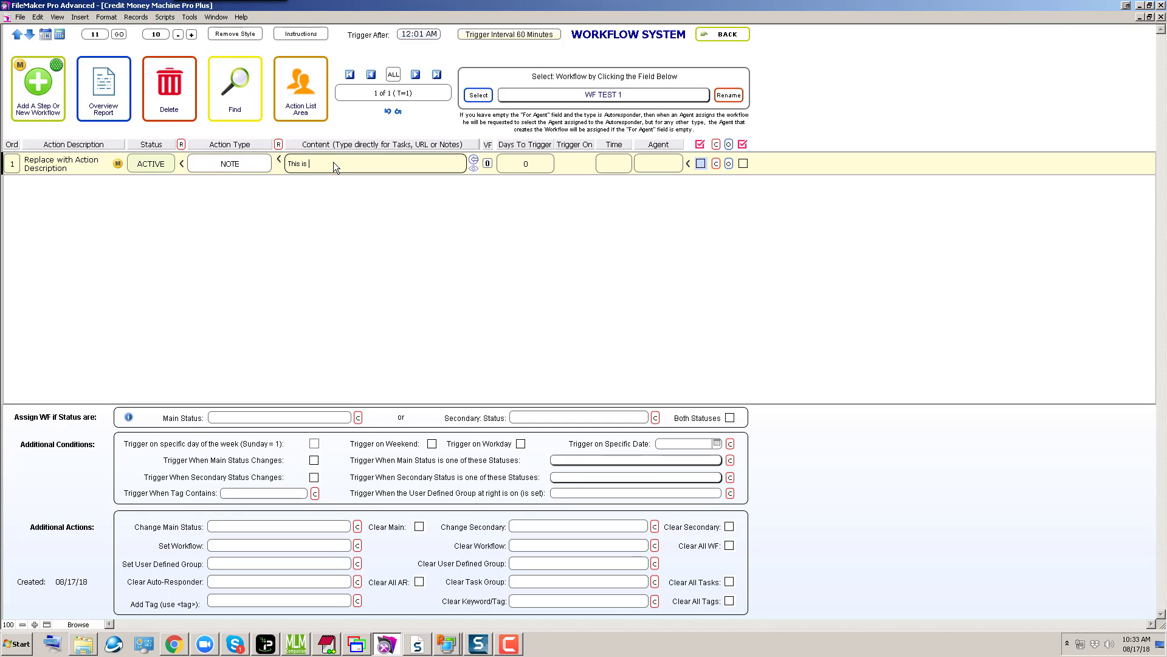
text(This is a WF Status Test)
click(399, 228)
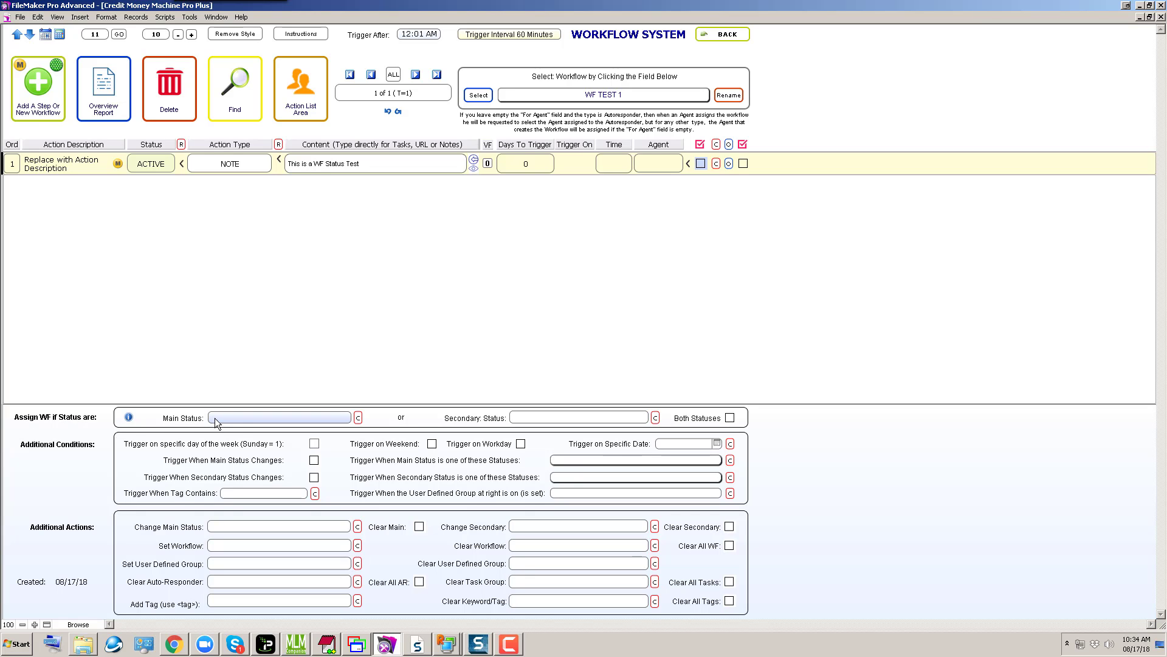
Set the workflow to be assigned when the Main Status is Client Active.
click(280, 424)
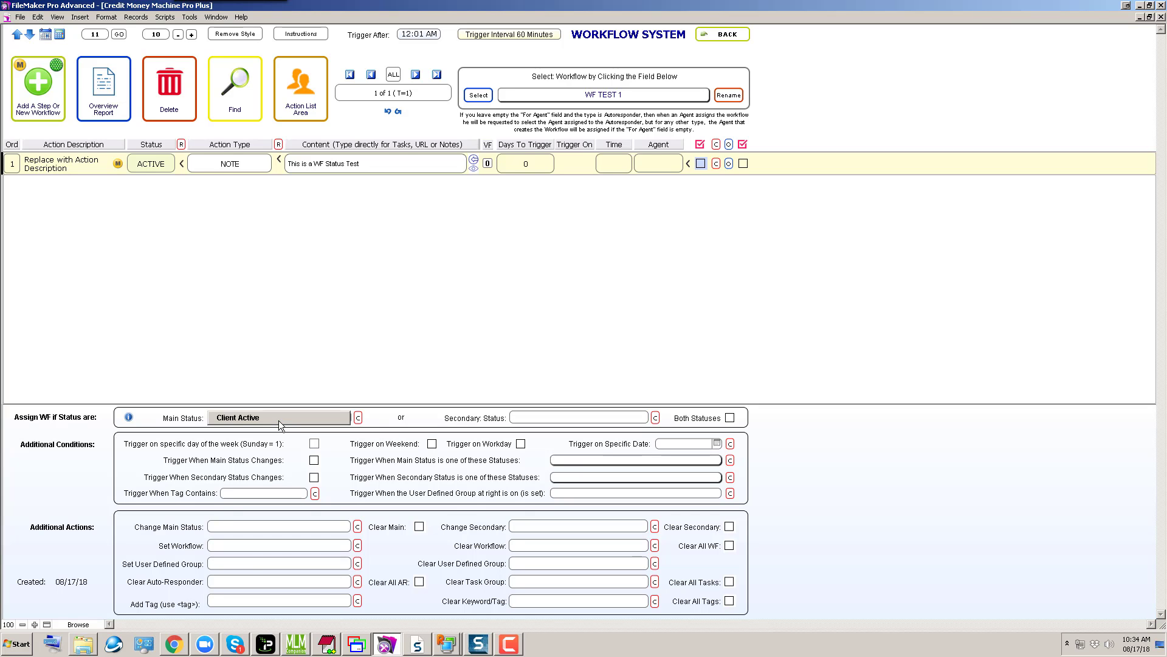
click(281, 424)
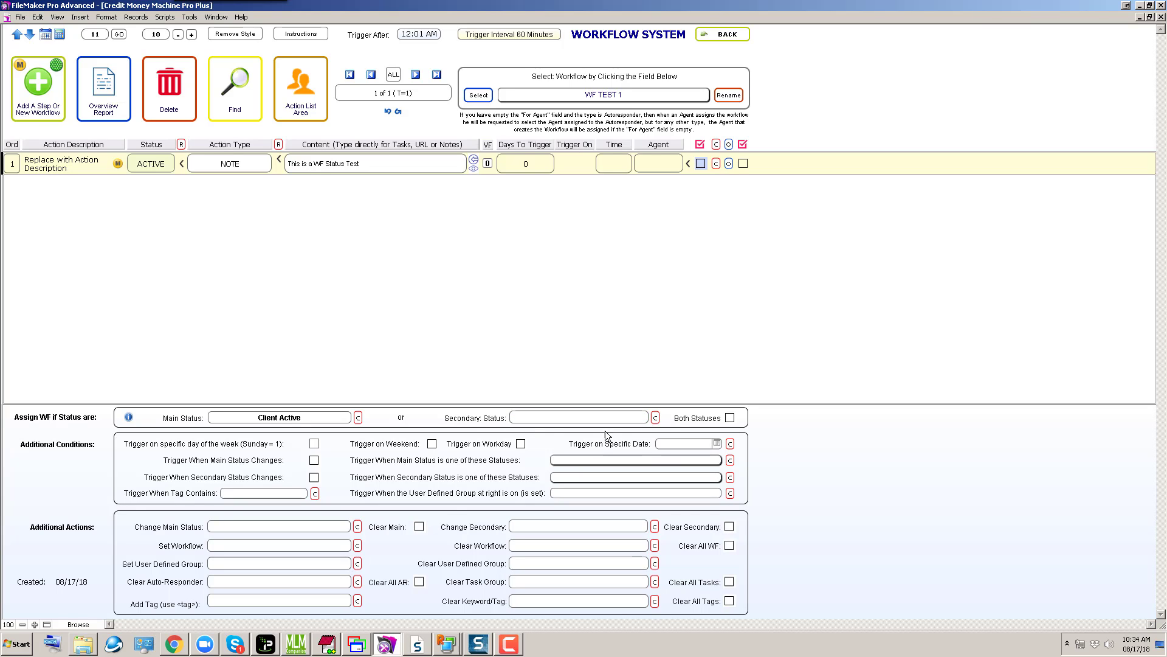
Try Good Client as the workflow's Secondary Status assignment condition, and clear that field again.
click(588, 424)
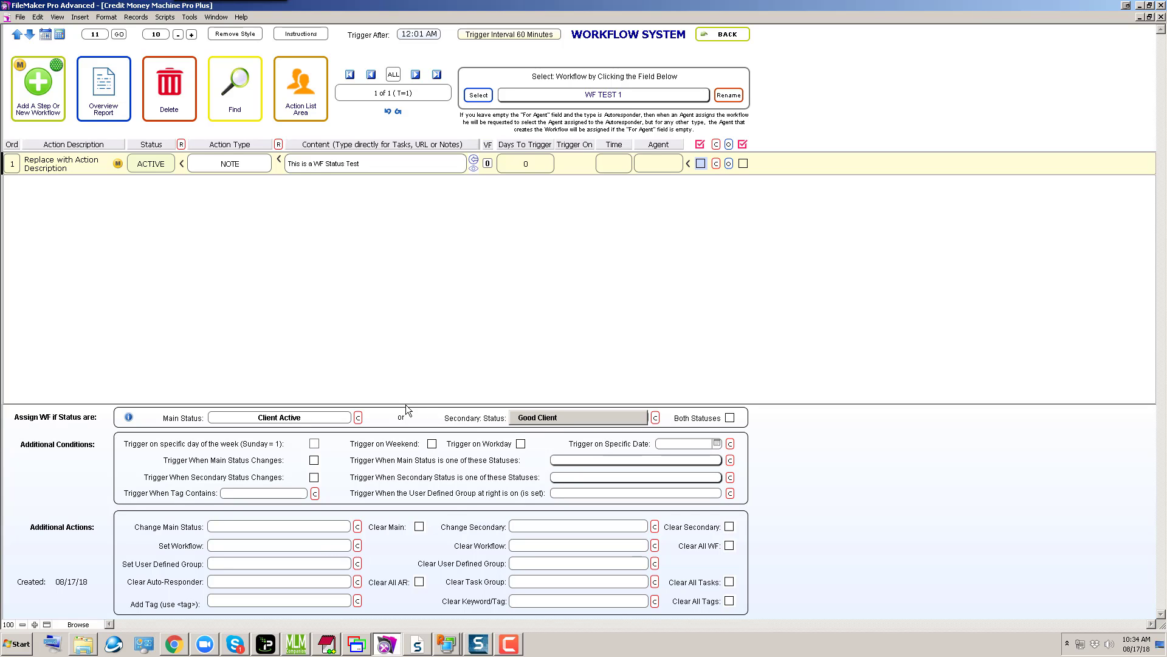
click(548, 424)
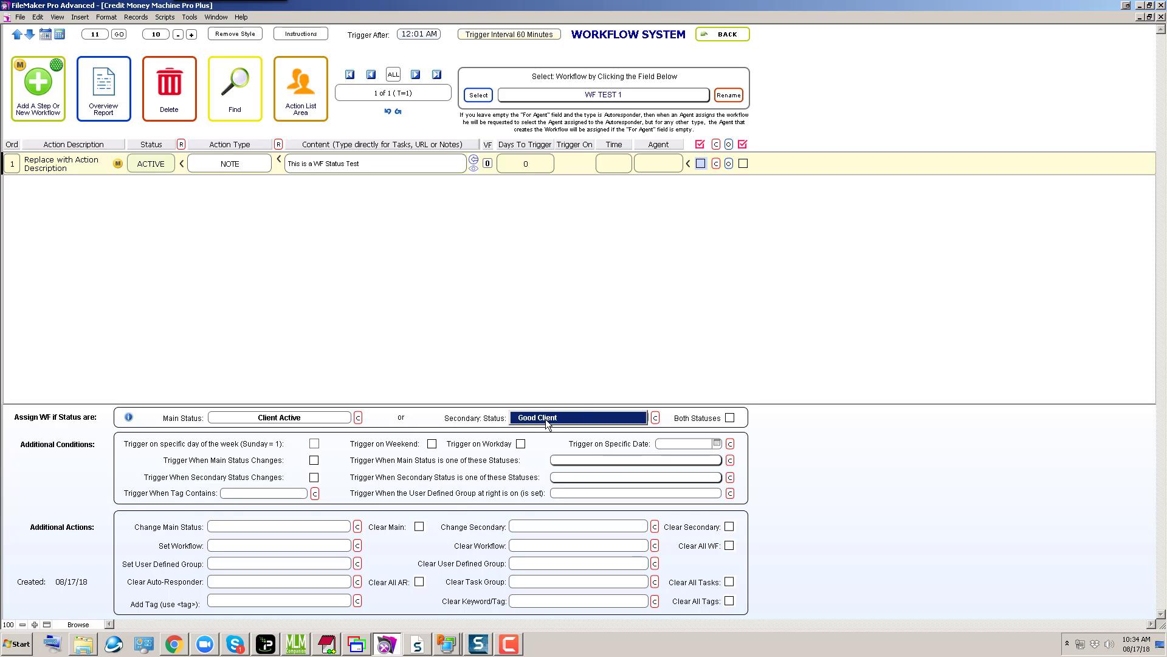
click(546, 421)
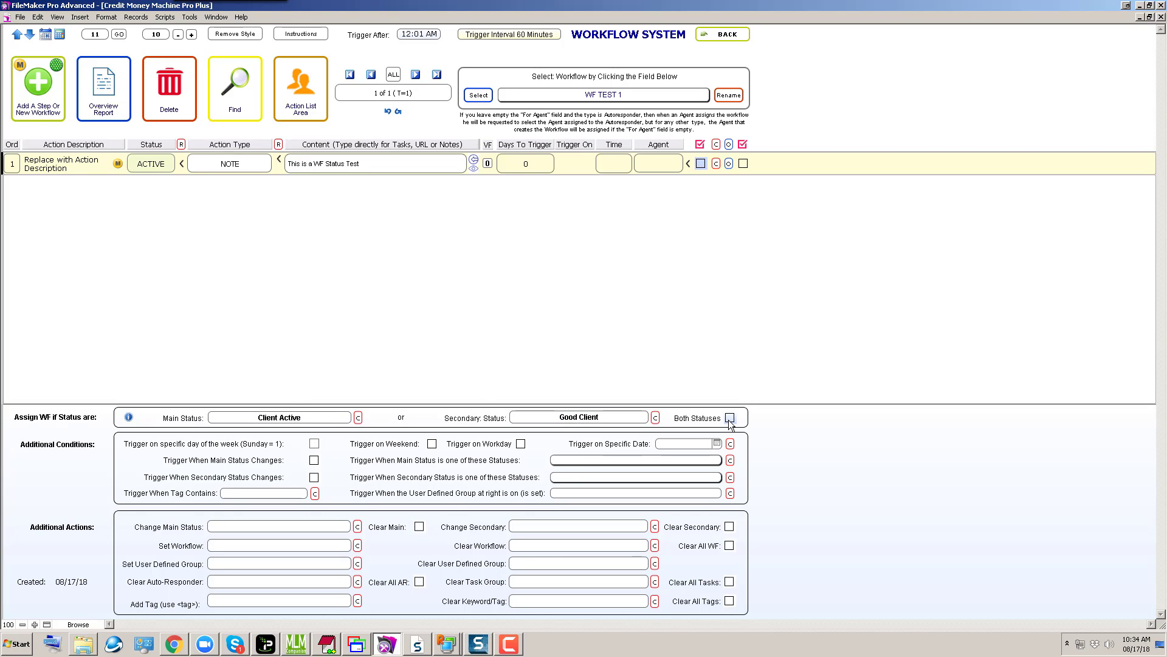
click(655, 417)
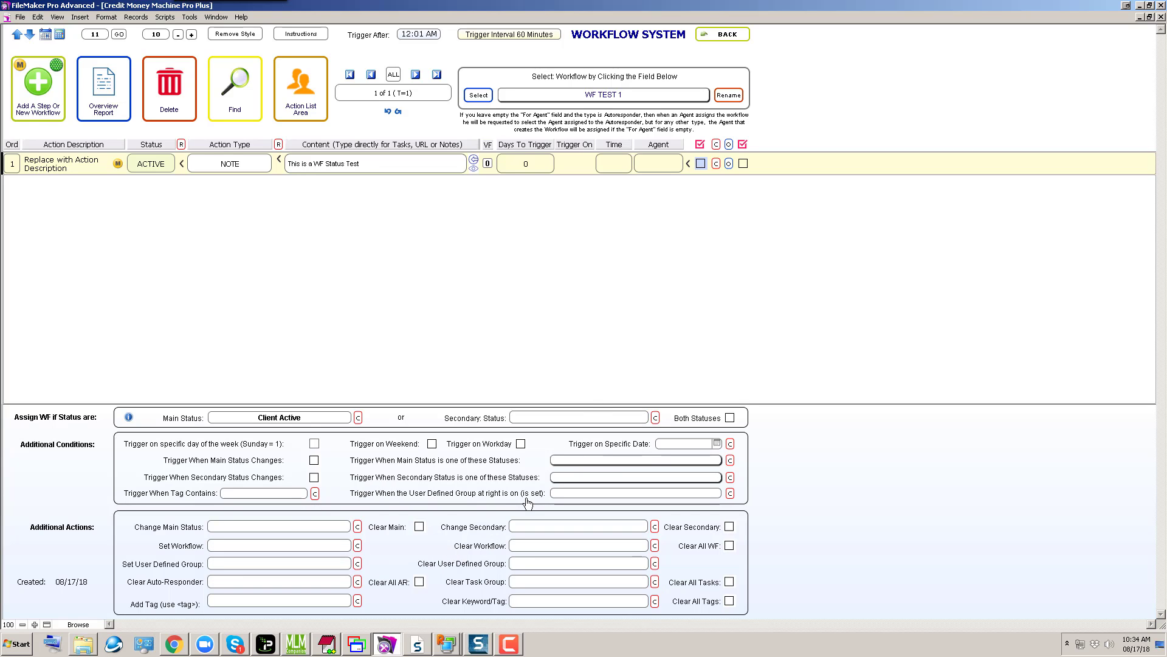
Return from the Workflow System to the contact record without selecting contacts by this workflow.
click(736, 37)
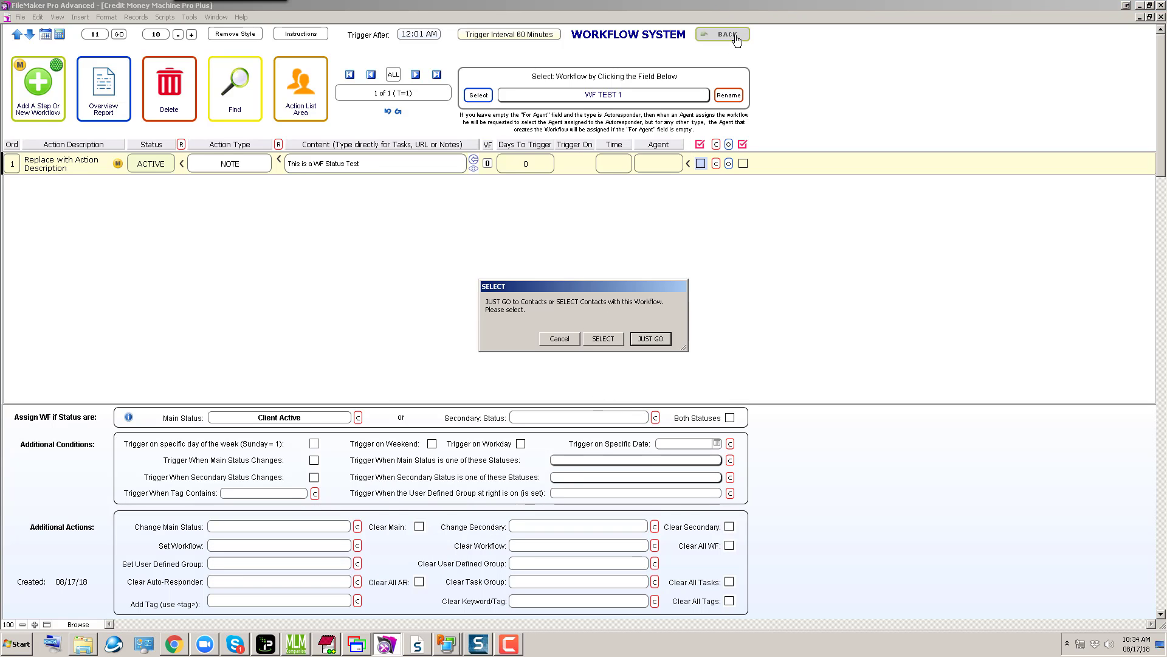
click(654, 339)
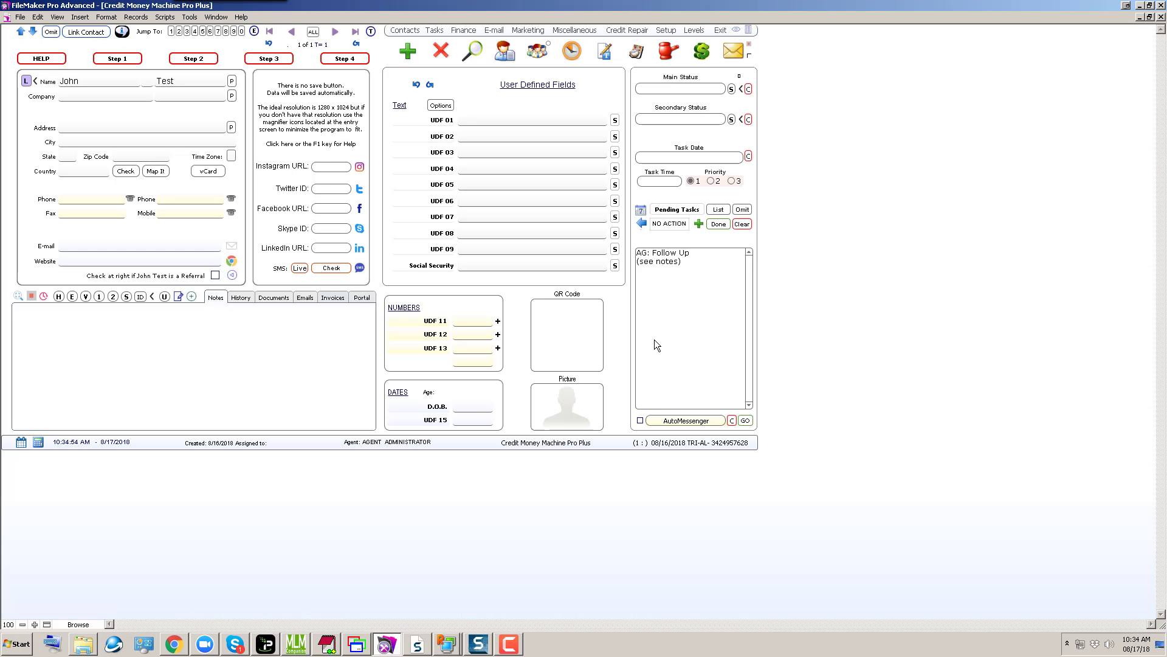
Set the contact's Main Status to Client Active and view the contact's pending actions for WF TEST 1 from the Advanced level.
click(667, 90)
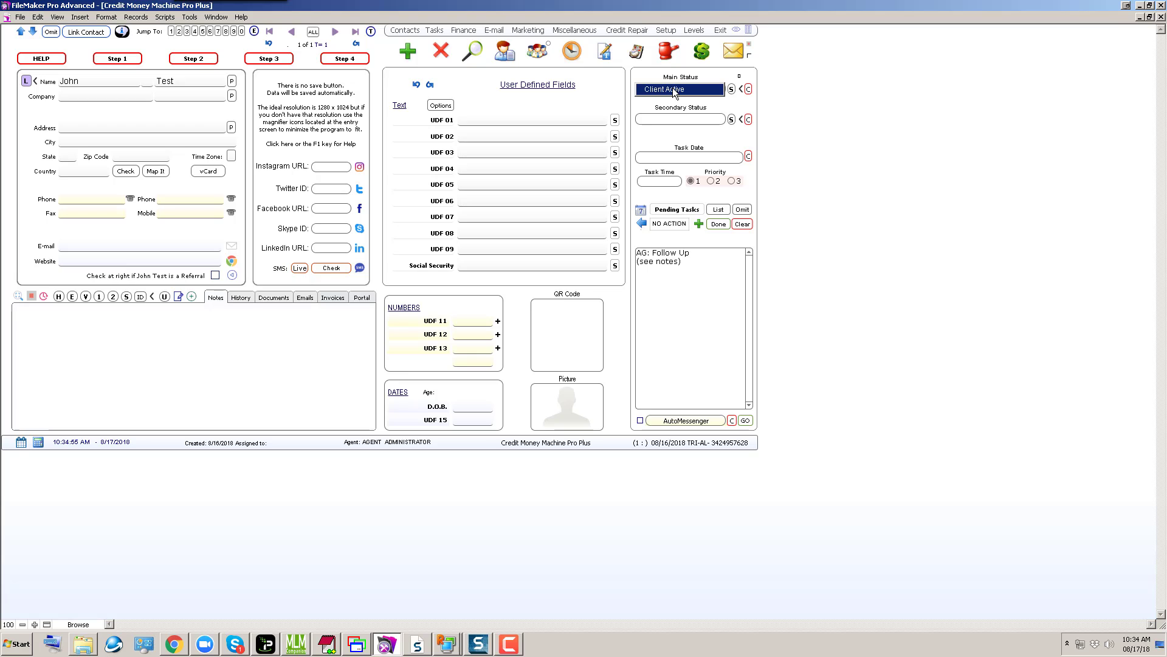
click(674, 92)
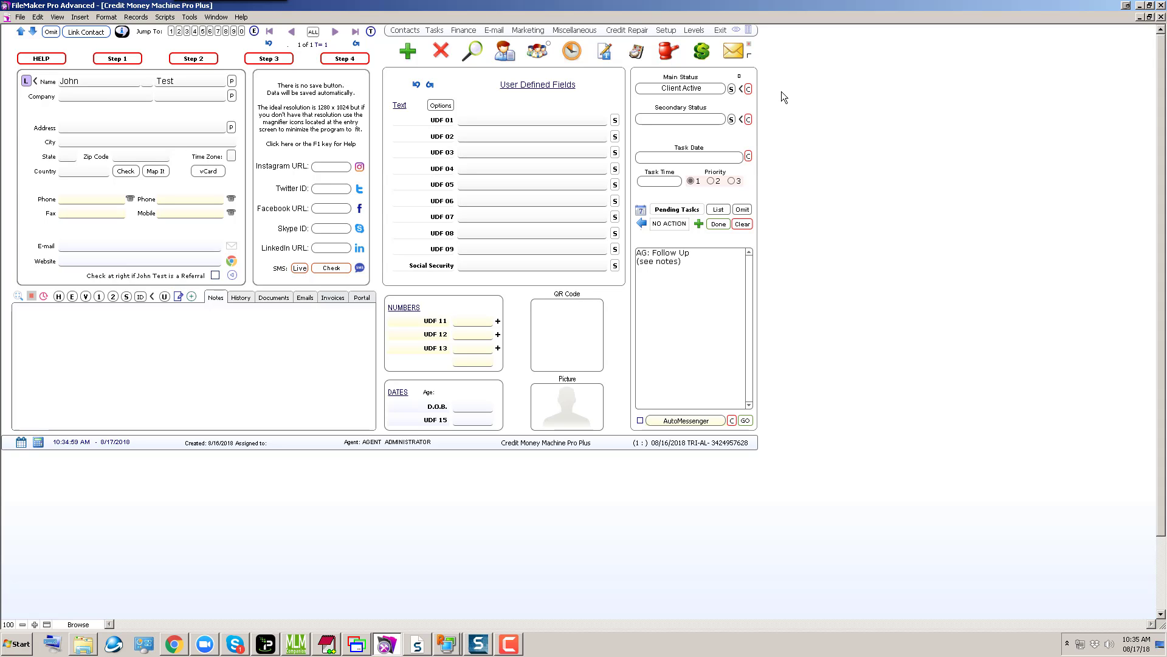
click(692, 30)
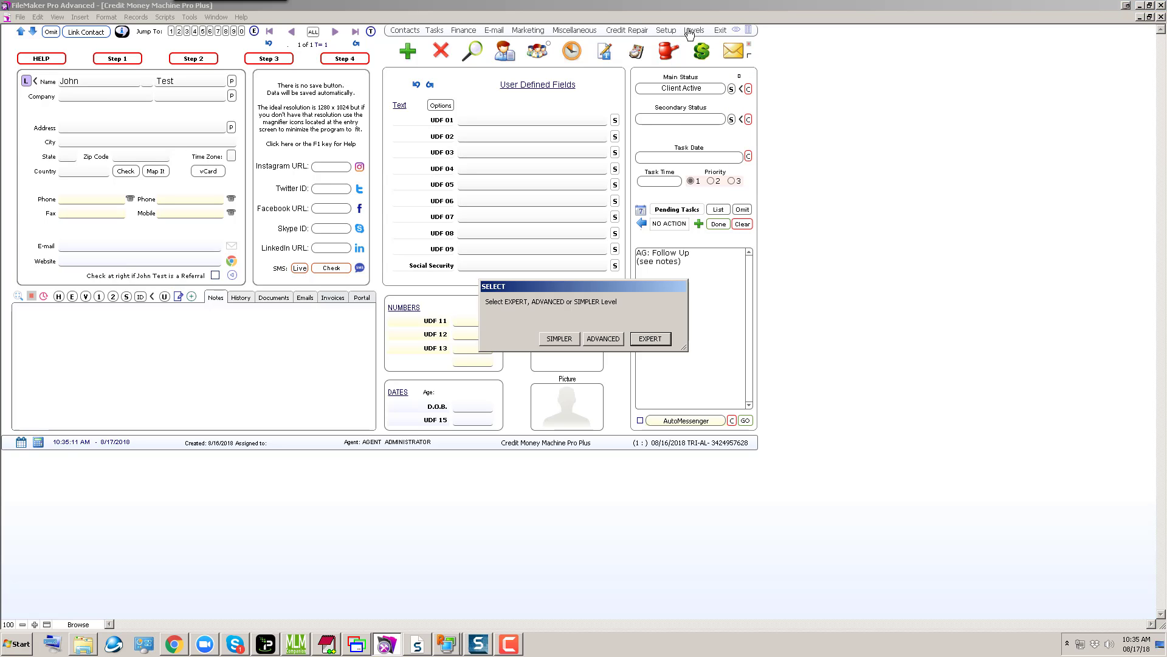
click(594, 335)
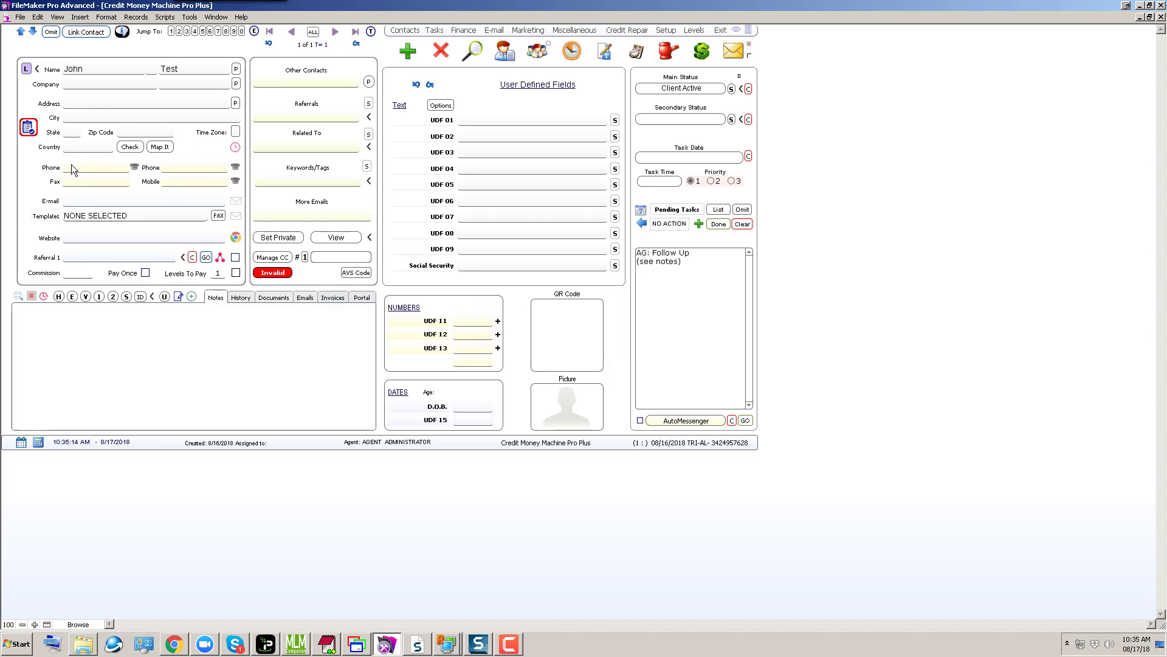
click(28, 128)
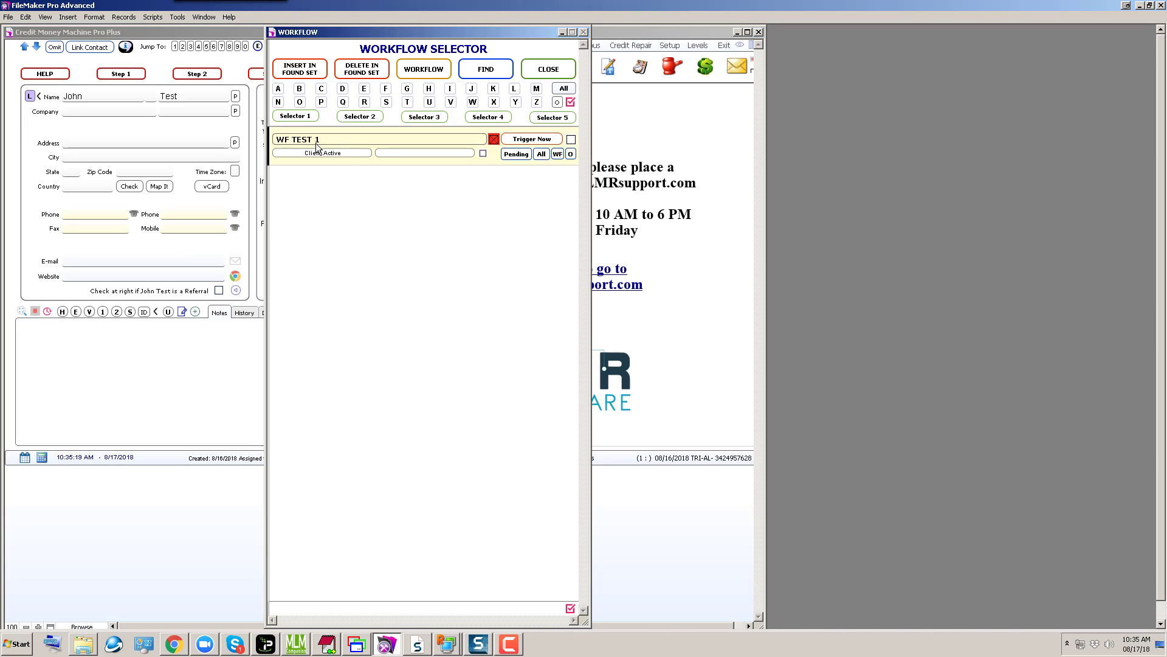
click(516, 155)
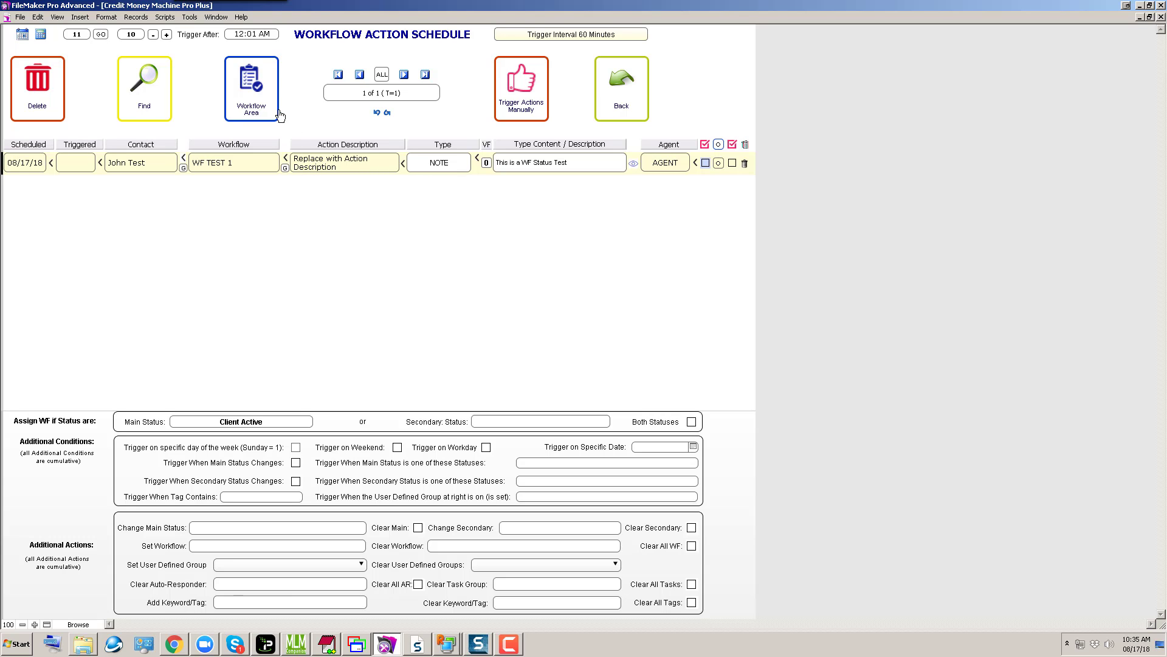
Look at the WF TEST 1 setup from its action schedule, and return to the contact record without selecting contacts.
click(259, 107)
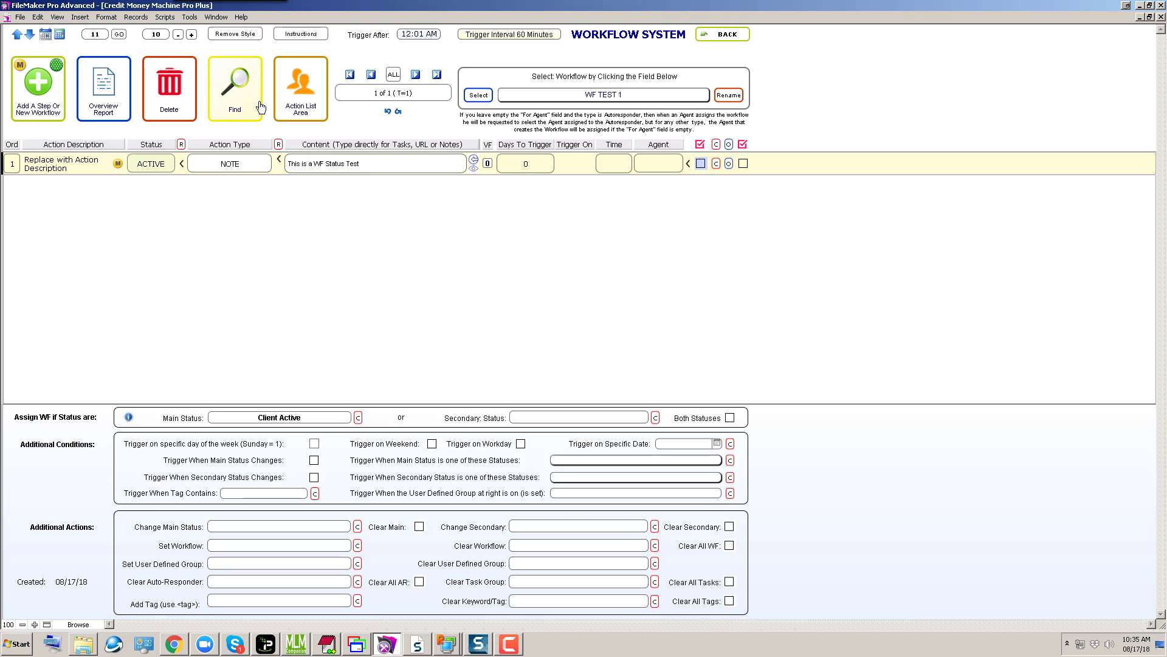
click(307, 113)
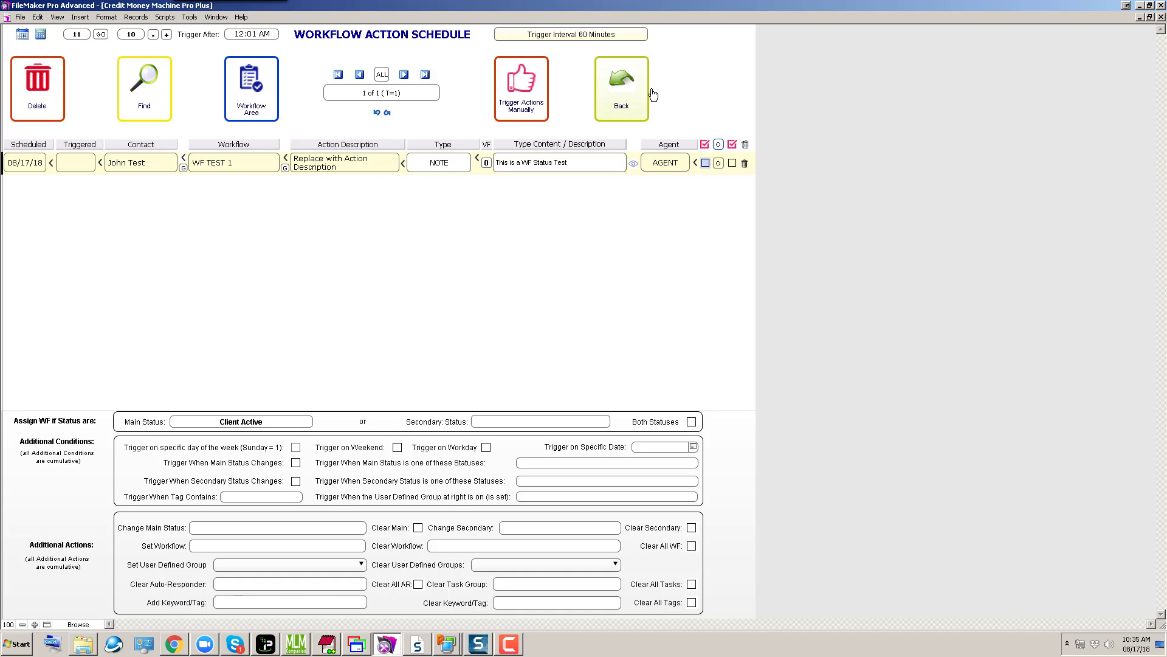
click(628, 100)
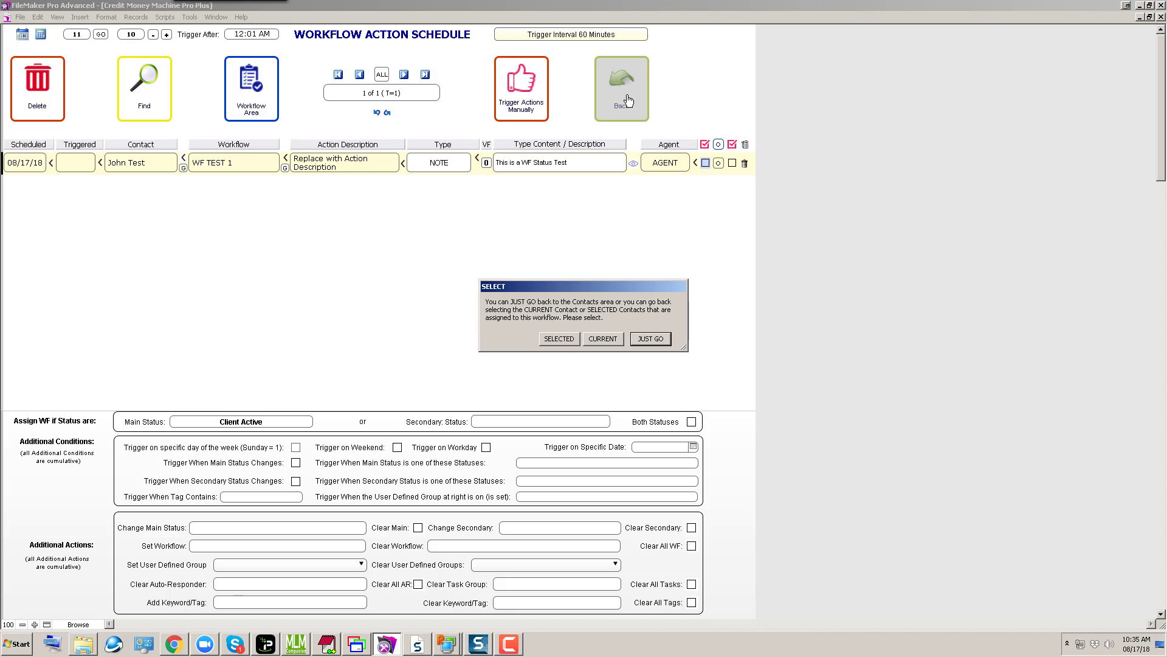
click(645, 338)
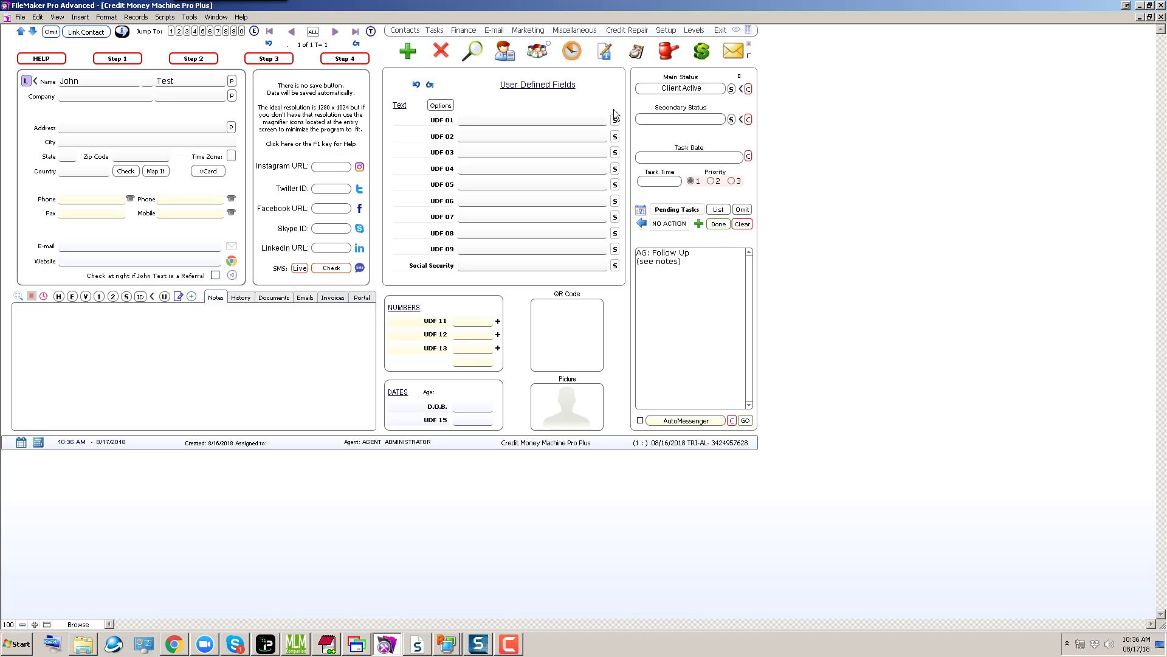
Examine the agent's workflow check interval among the timers in Agent Privileges, and return to the contact record.
click(669, 34)
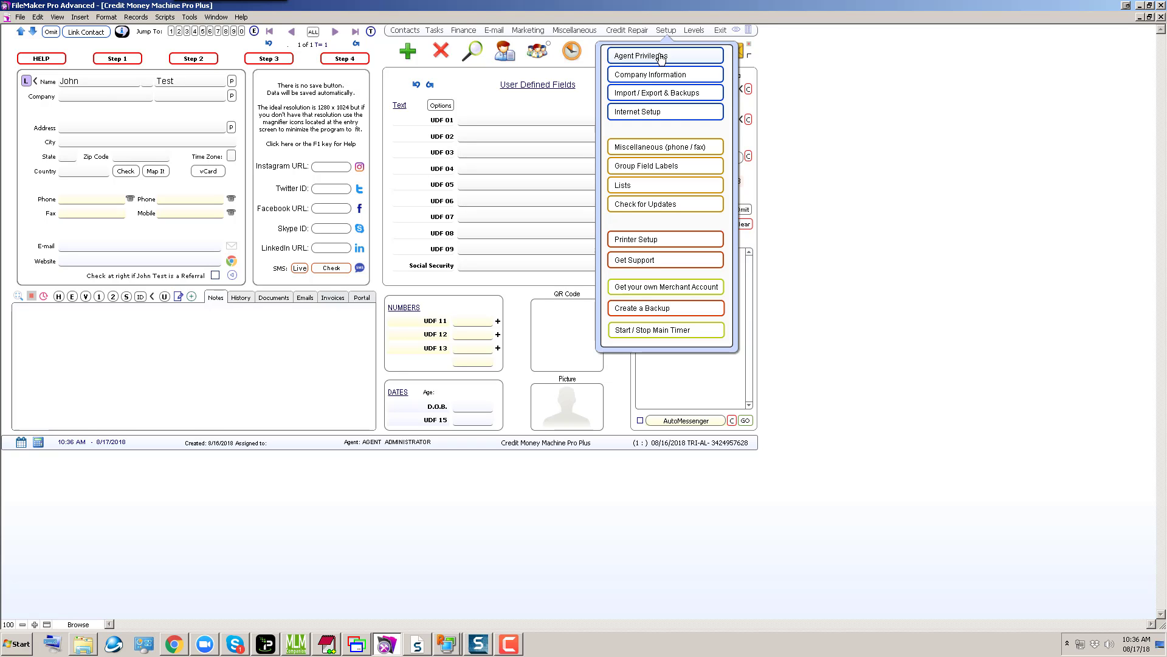
click(661, 56)
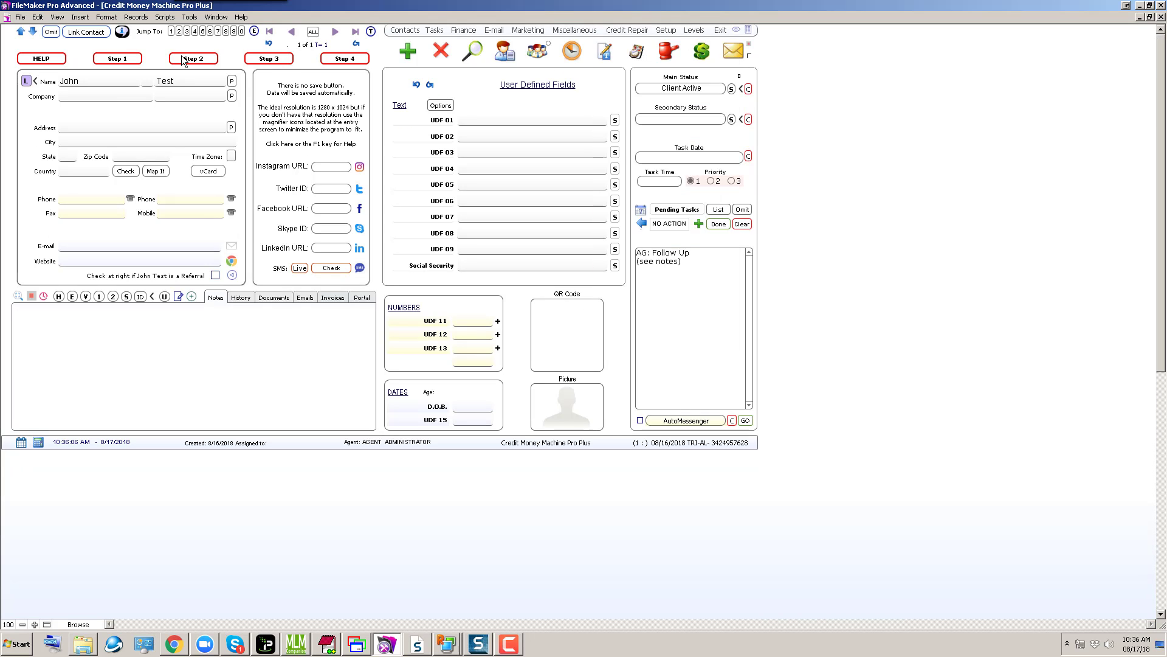
click(101, 72)
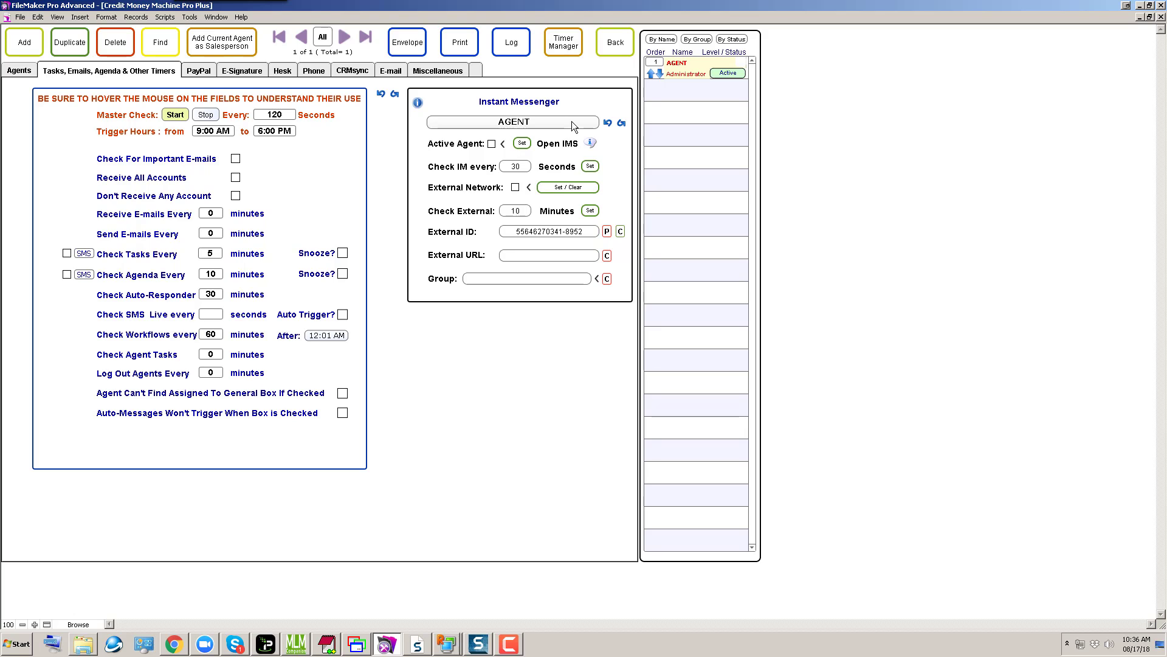
click(615, 49)
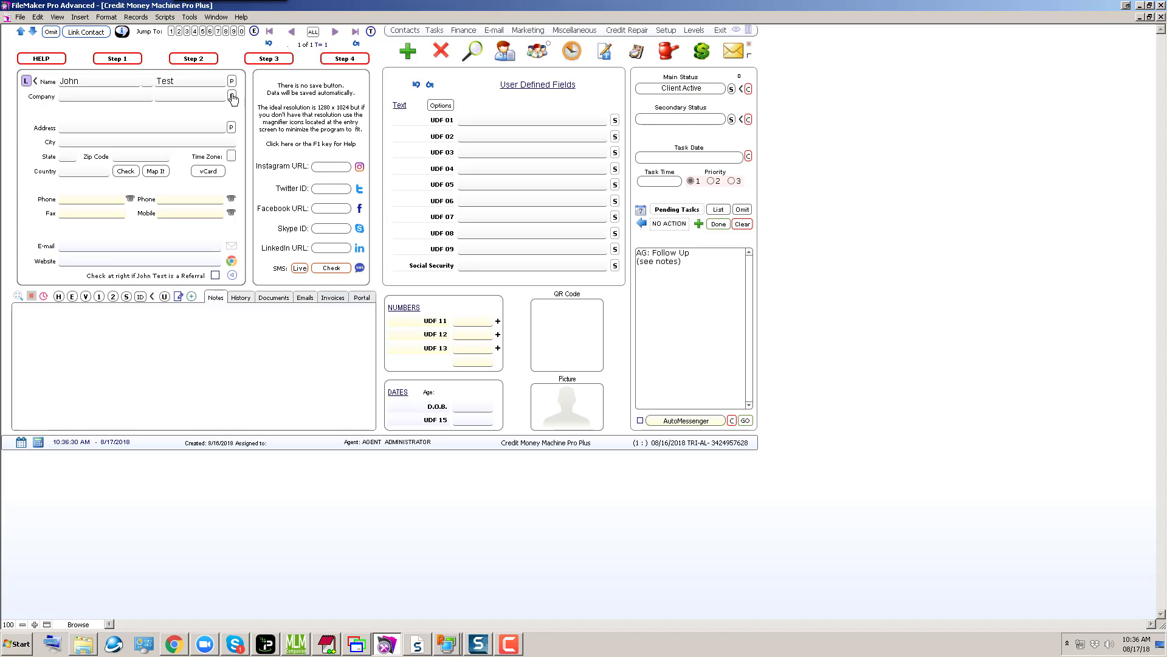
Add Good Client as the Secondary Status condition of WF TEST 1, require both statuses, and return to the contact record.
click(692, 32)
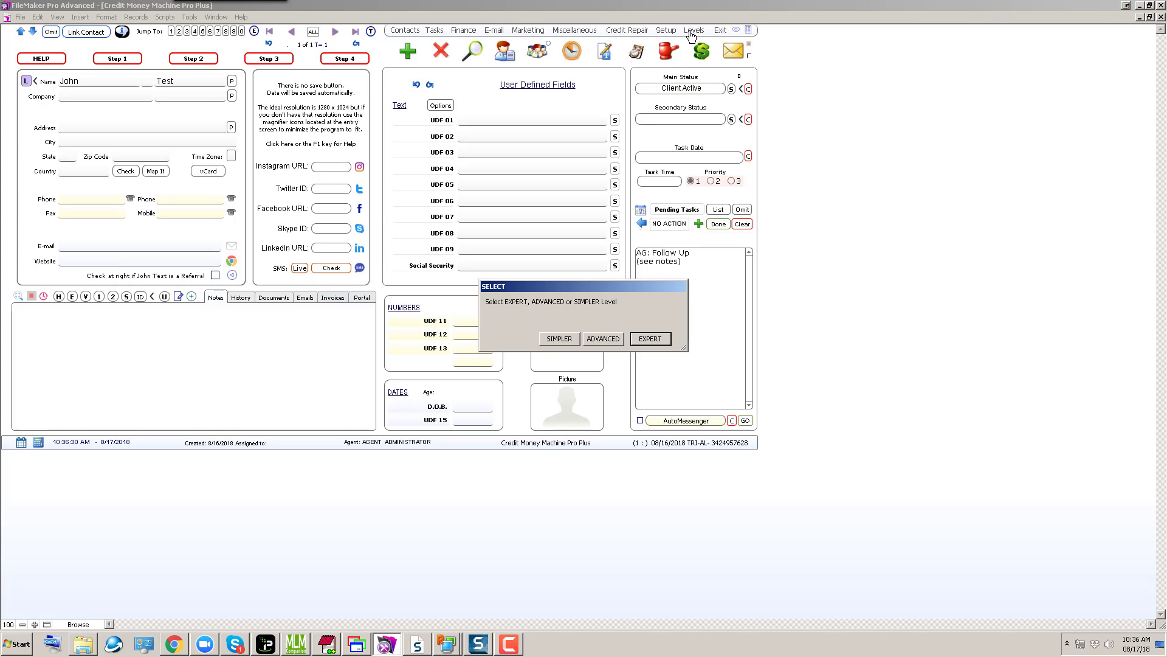
click(603, 339)
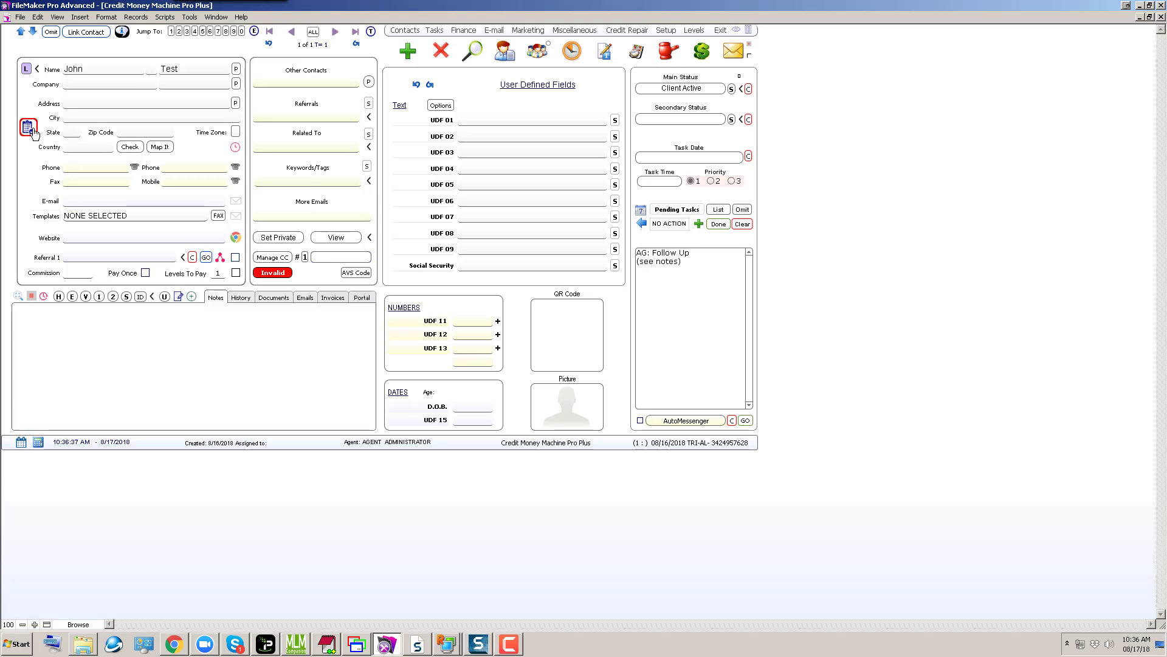
click(28, 127)
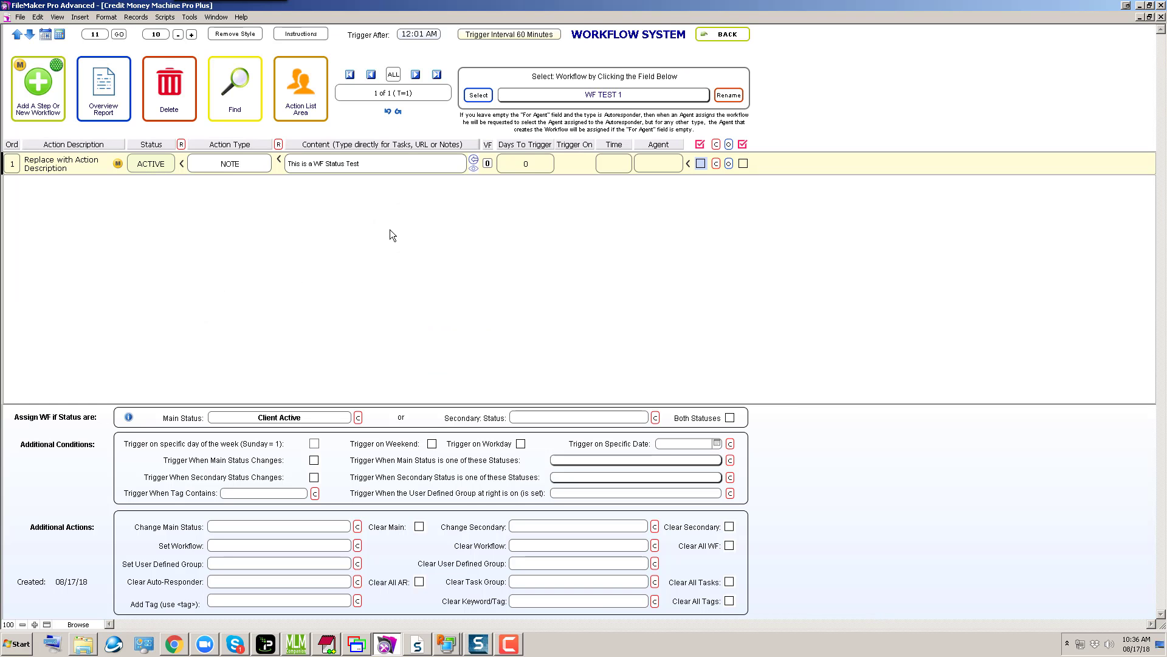
click(538, 418)
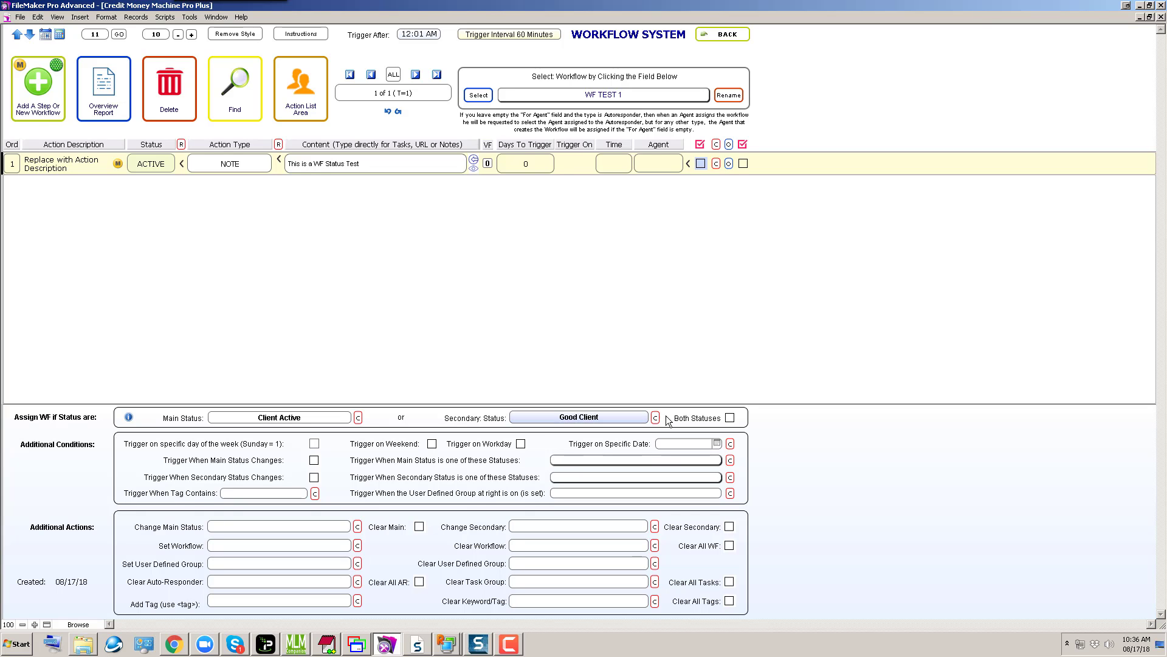
click(730, 417)
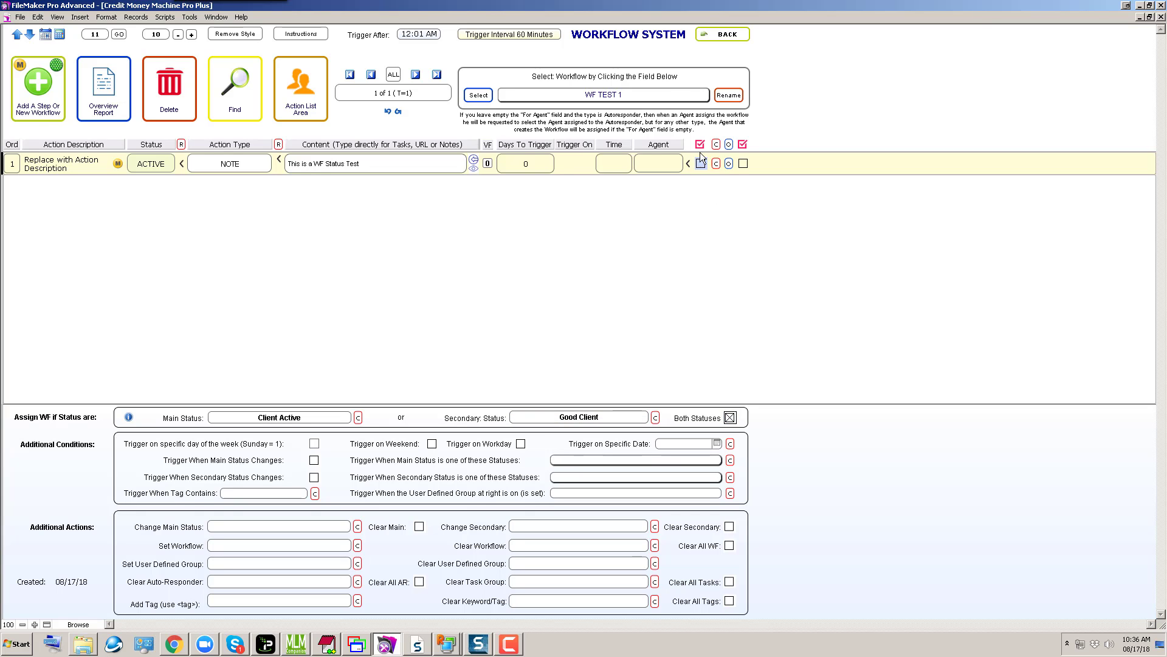
click(732, 36)
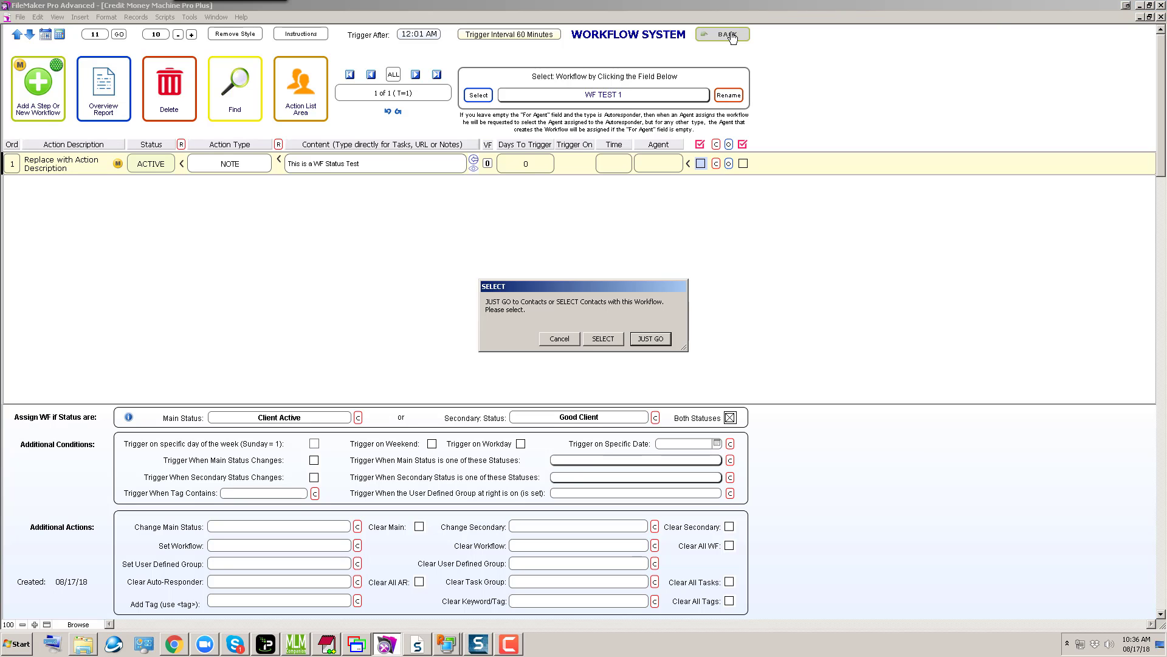
click(659, 339)
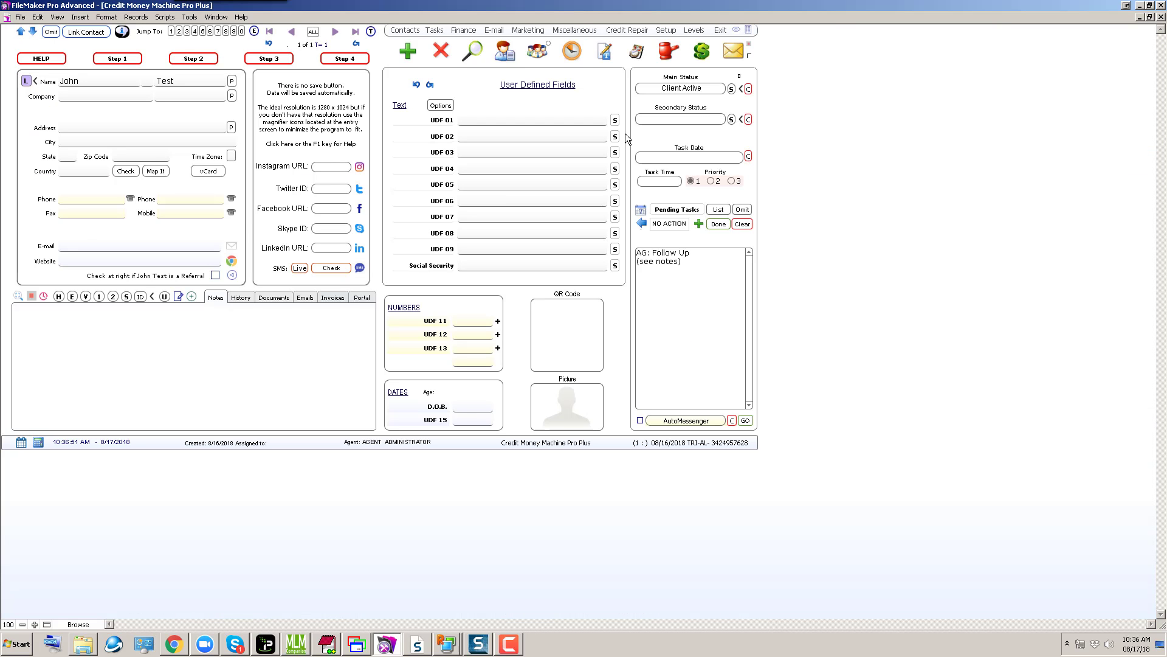
Check whether WF TEST 1 is assigned to the contact, view its pending actions, and return to the contact record.
click(694, 30)
key(Return)
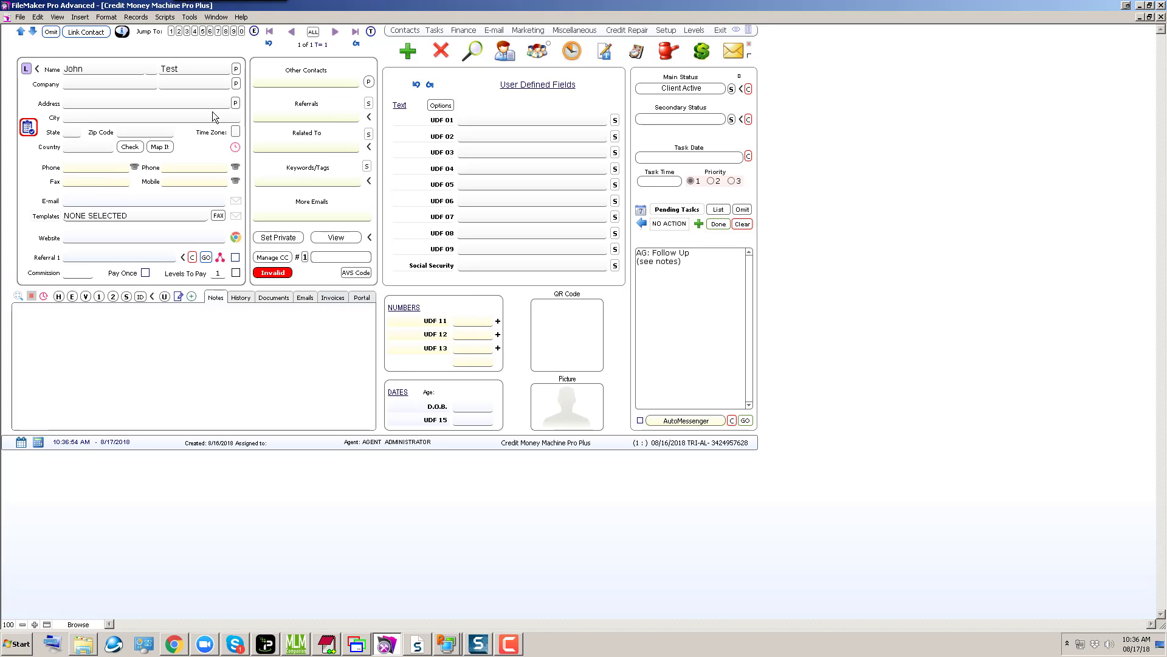
click(28, 128)
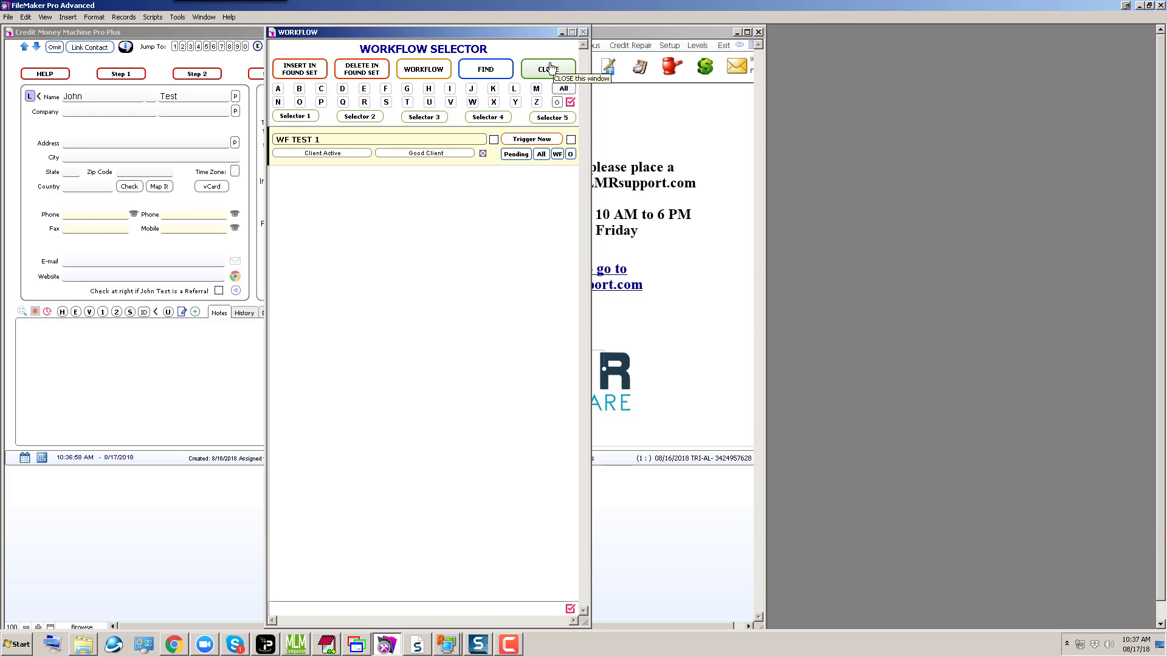
click(514, 156)
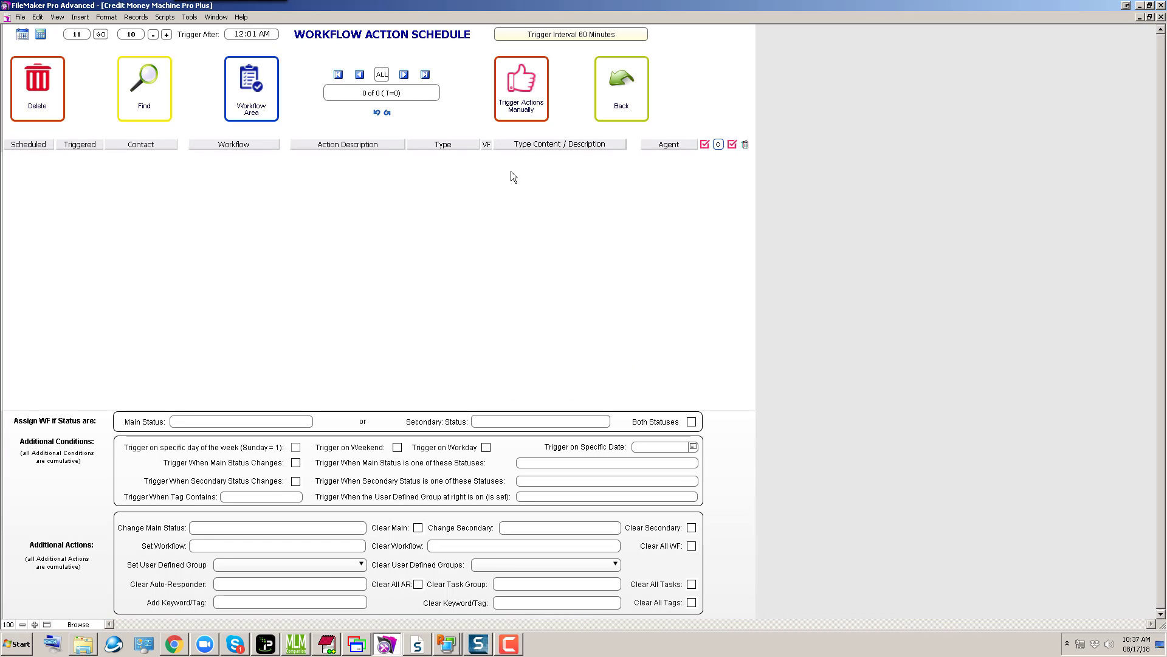
click(622, 90)
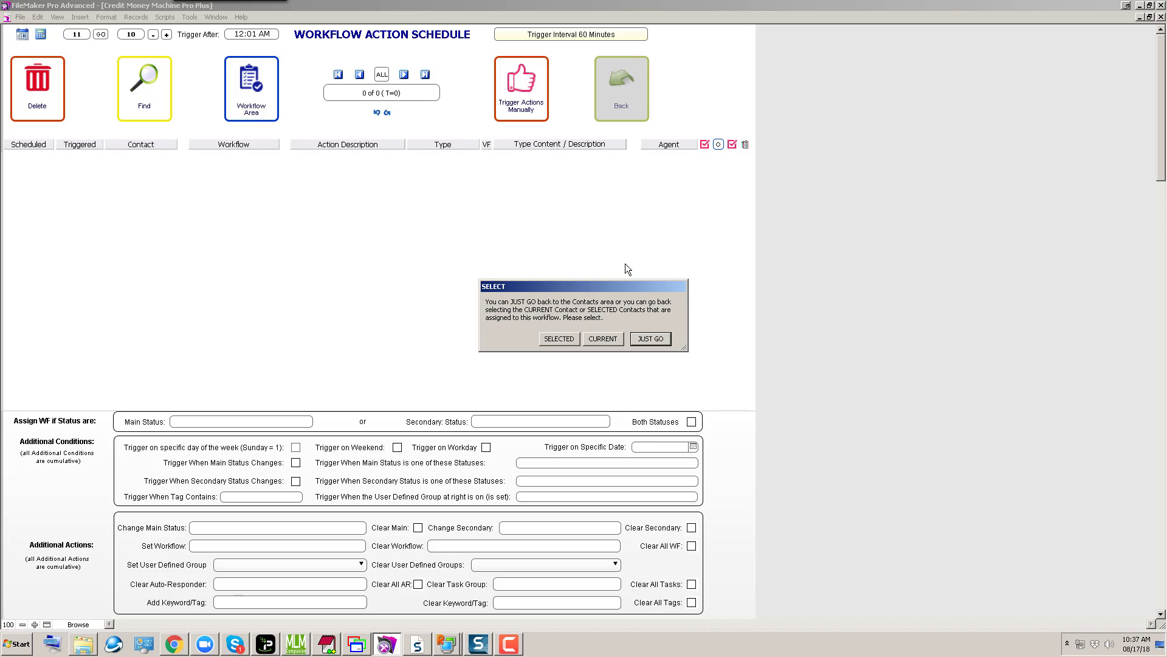
key(Return)
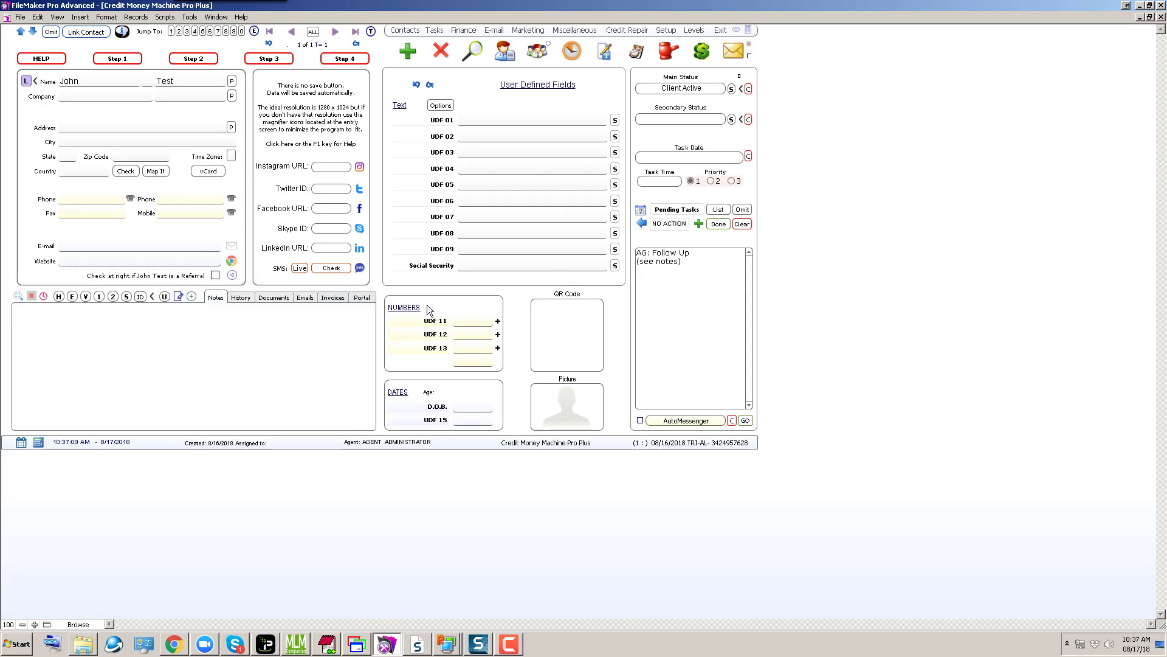
Clear the contact's Main Status in the Advanced level and set it to Client Active again.
click(705, 29)
key(Return)
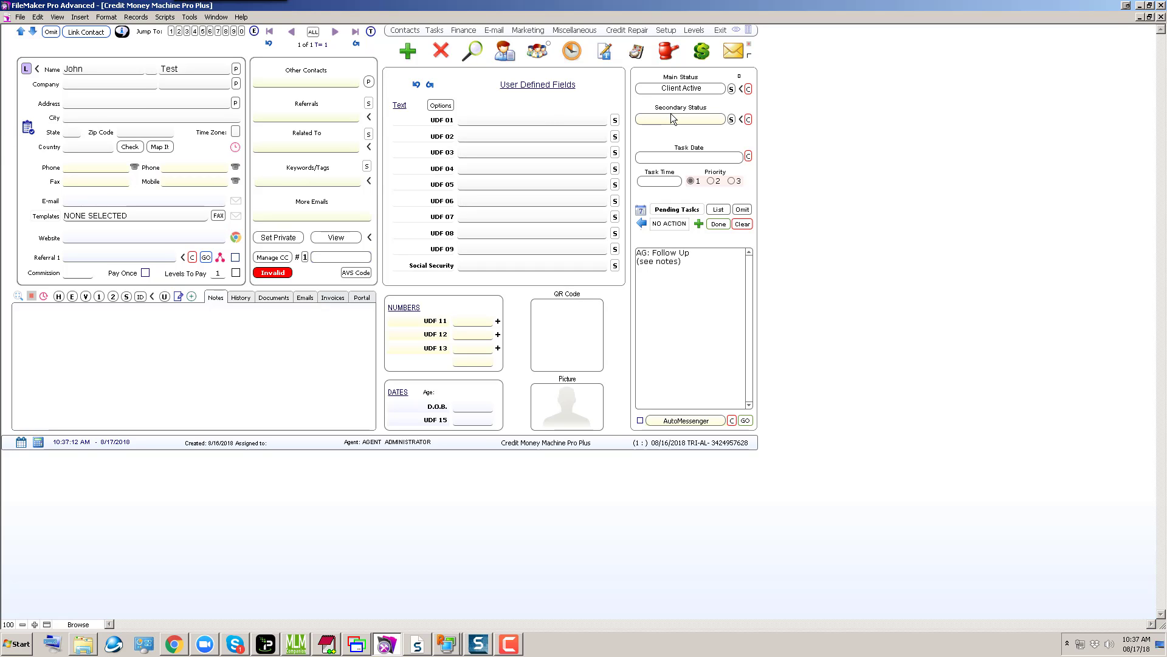
click(680, 92)
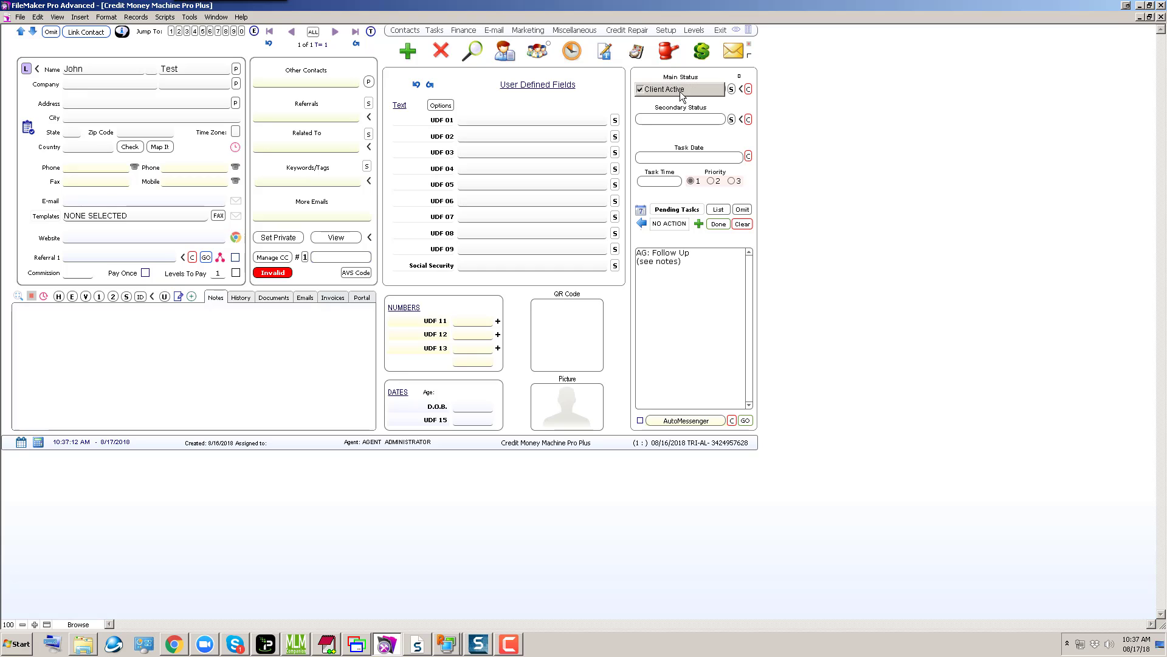
click(752, 89)
click(689, 89)
click(646, 89)
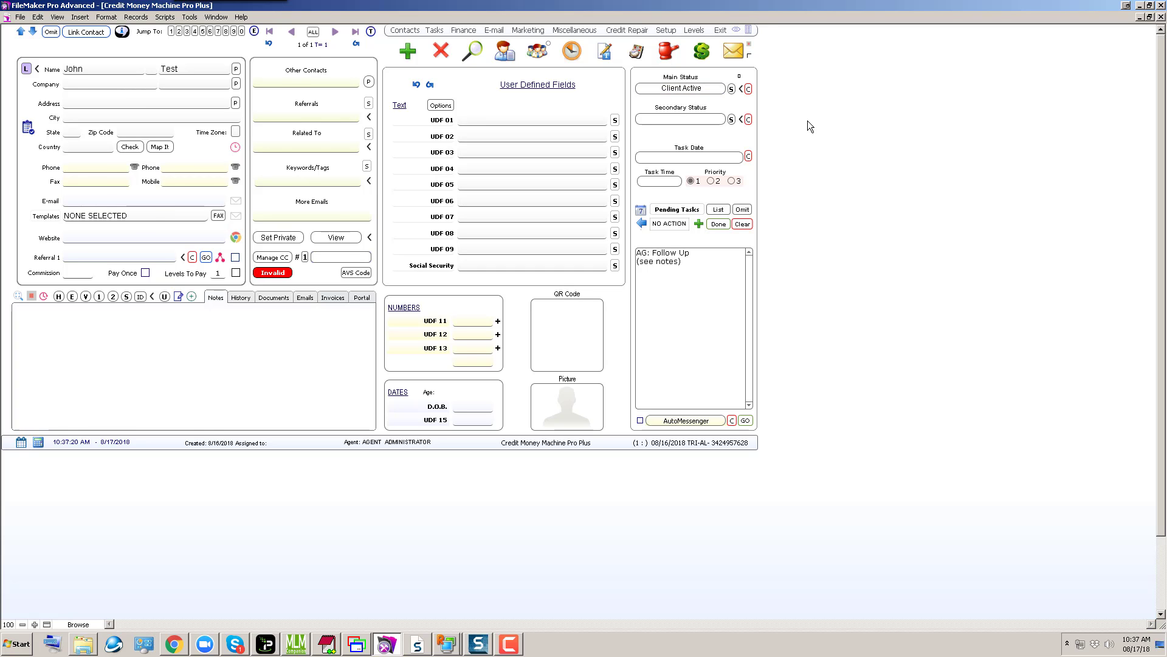
Clear the contact's Main Status in the Advanced level and set the Secondary Status to Good Client.
click(694, 34)
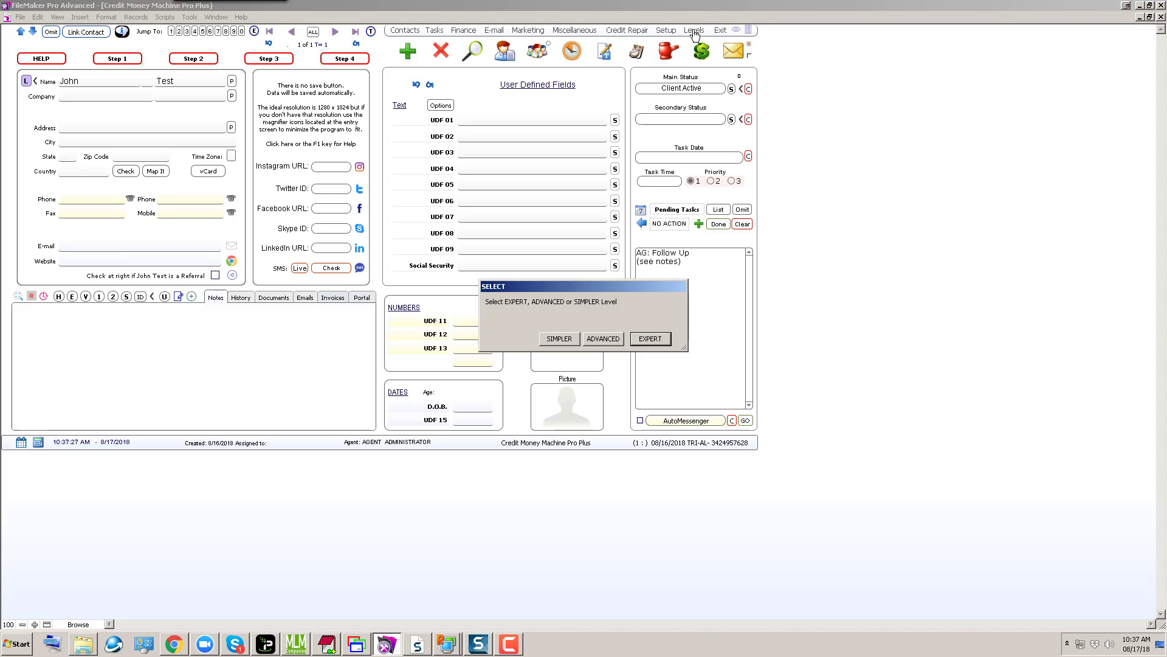
click(604, 339)
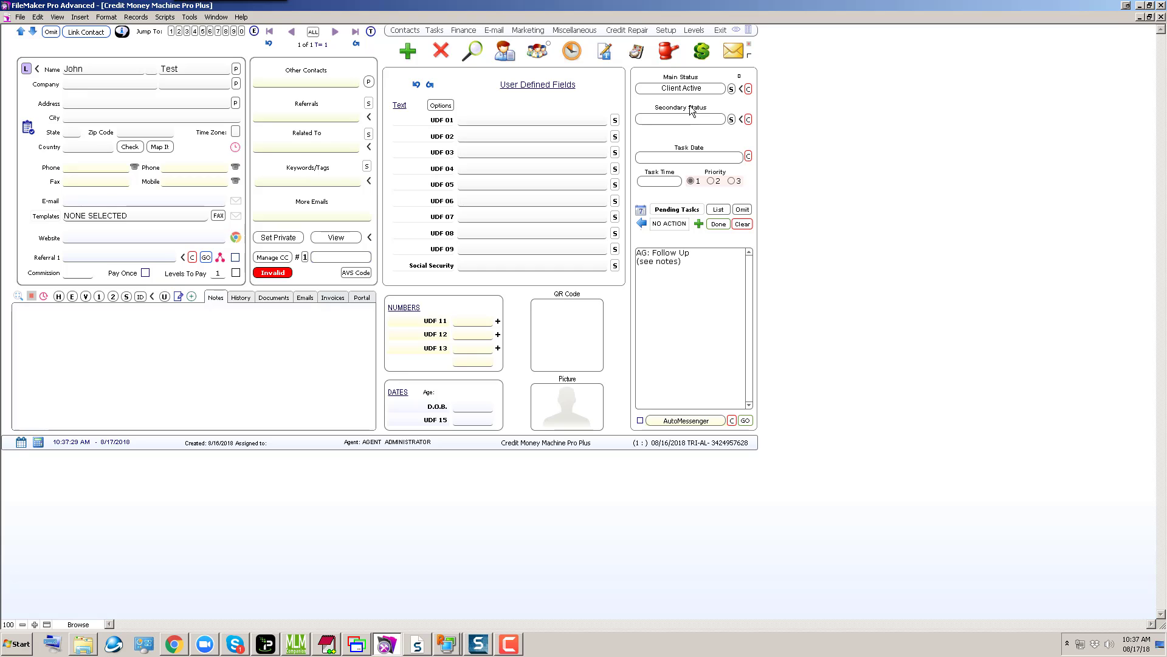
click(748, 90)
click(699, 118)
click(692, 122)
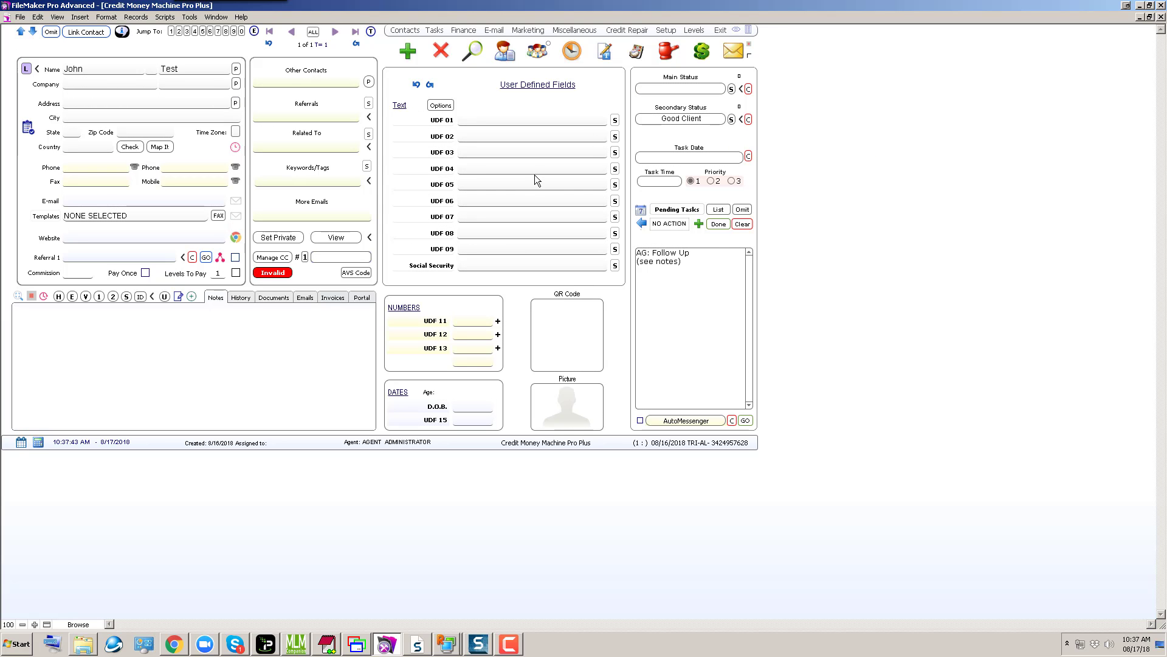
Set the contact's Main Status to Client Active, and check the assignment of WF TEST 1 in the Workflow Selector.
click(698, 88)
click(698, 88)
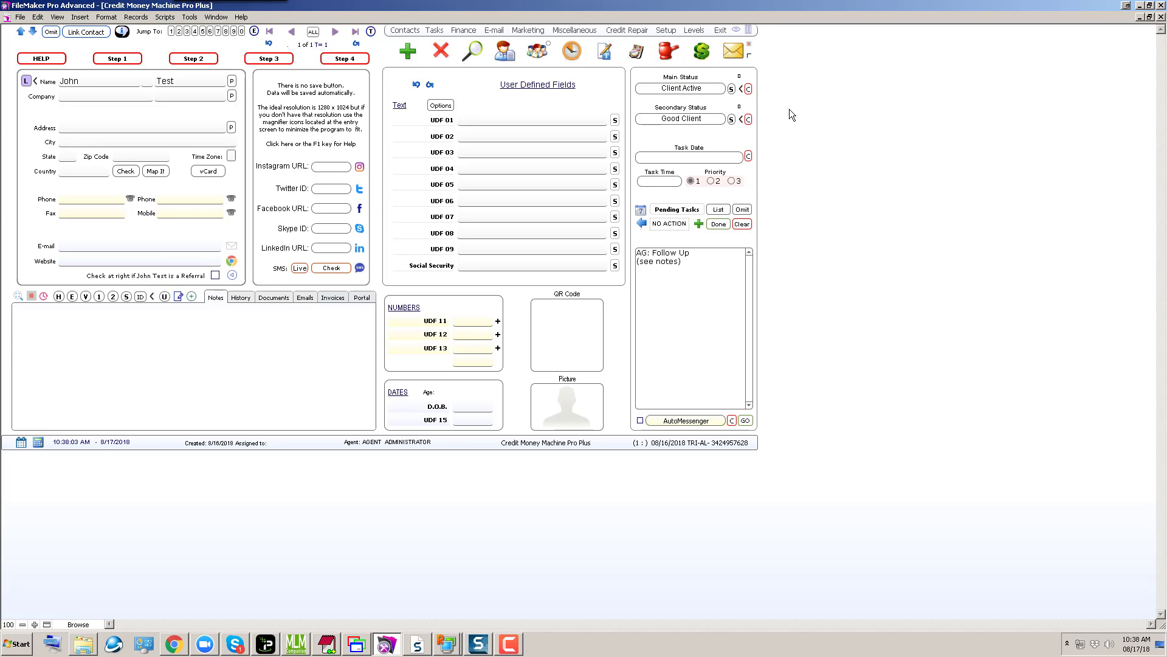
click(693, 31)
click(603, 339)
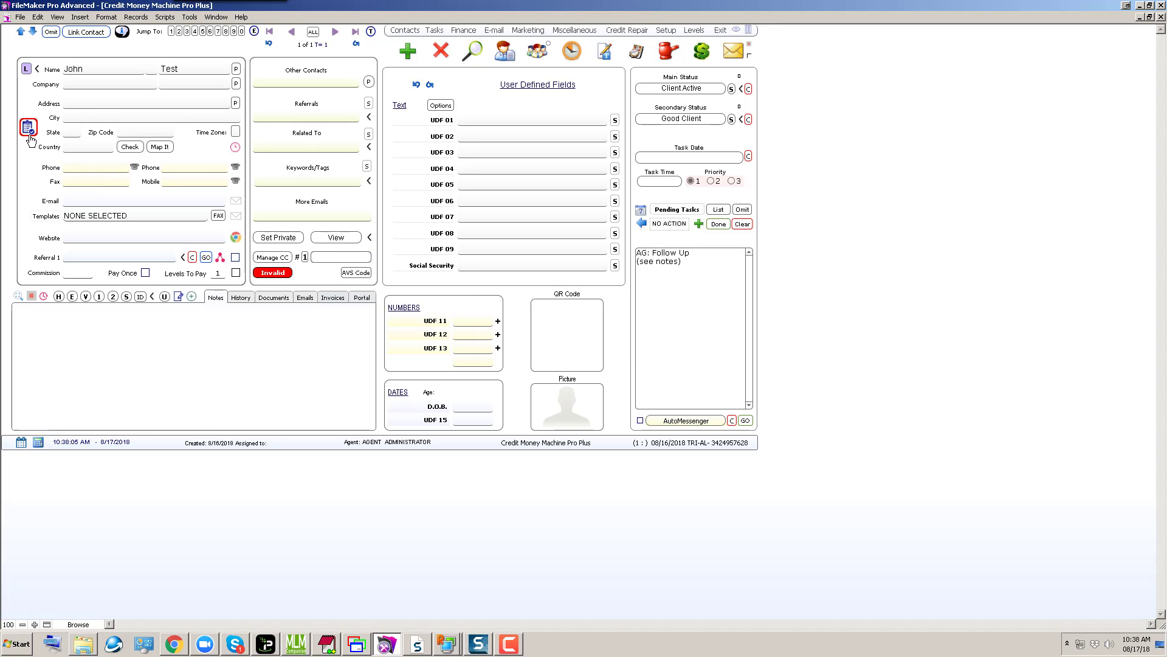
click(29, 135)
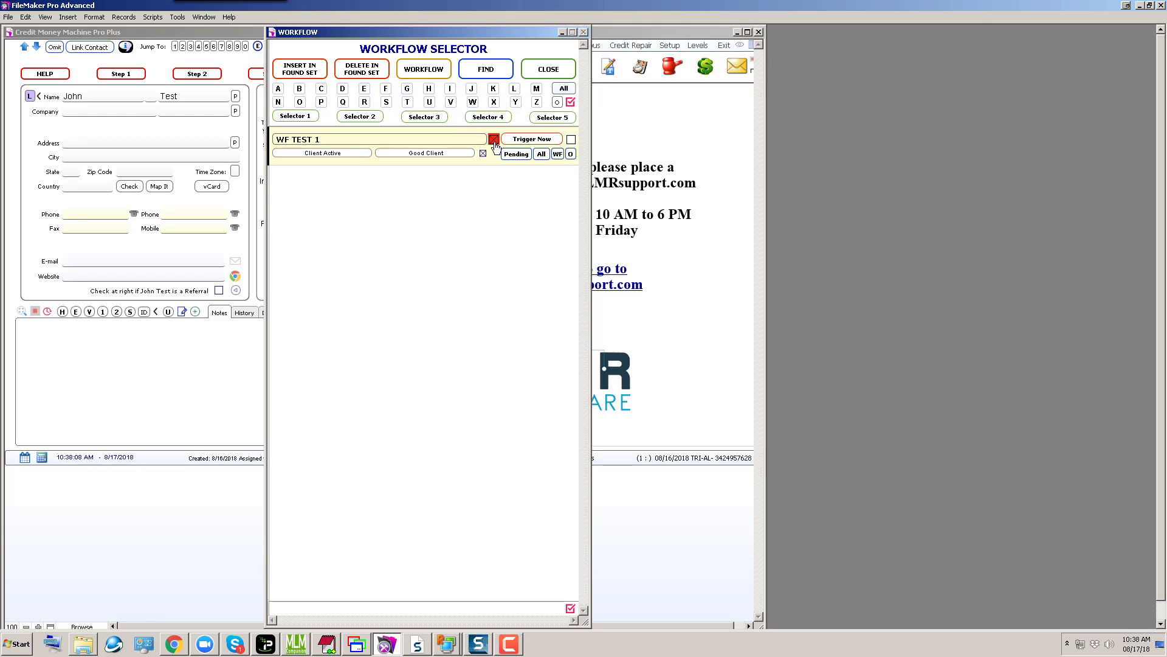
click(549, 70)
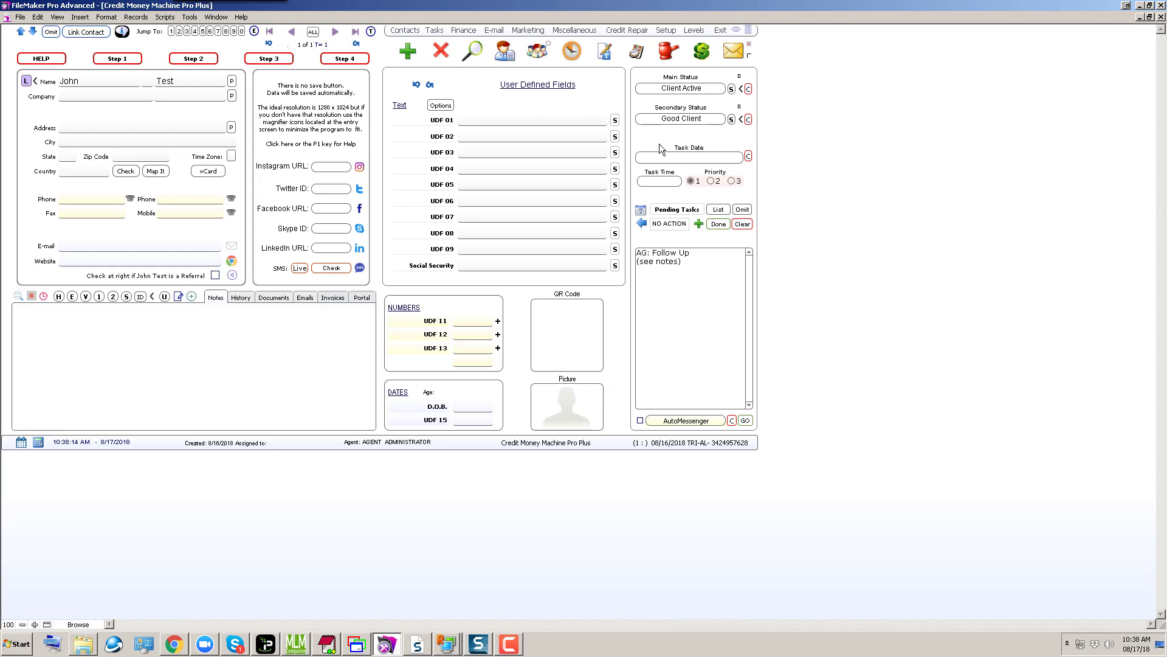